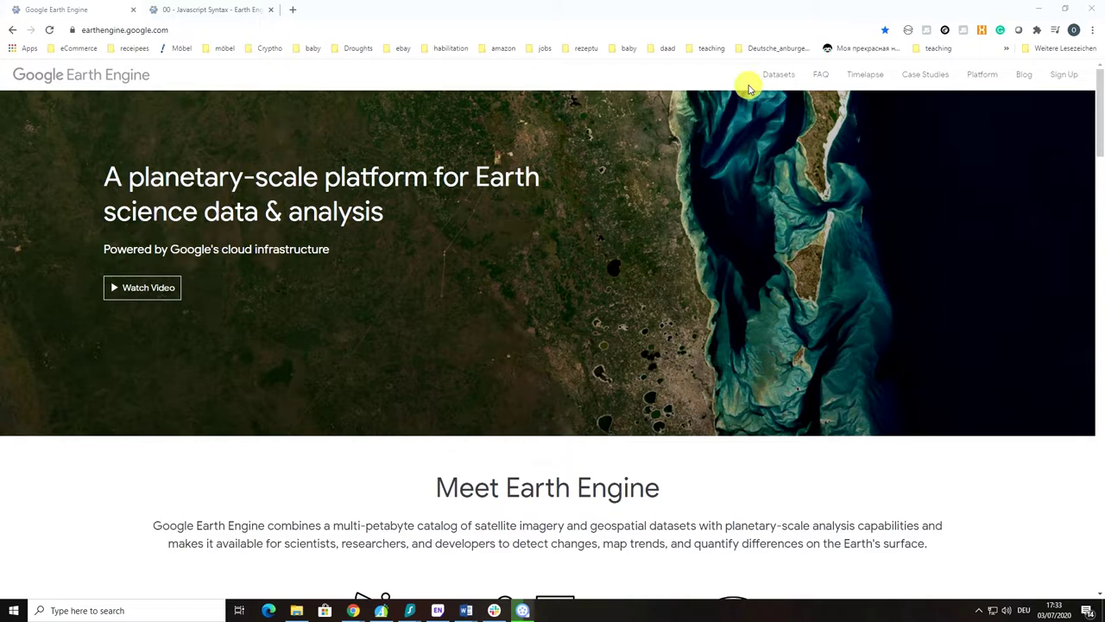
Open the Earth Engine Data Catalog from the Datasets link on earthengine.google.com
click(773, 76)
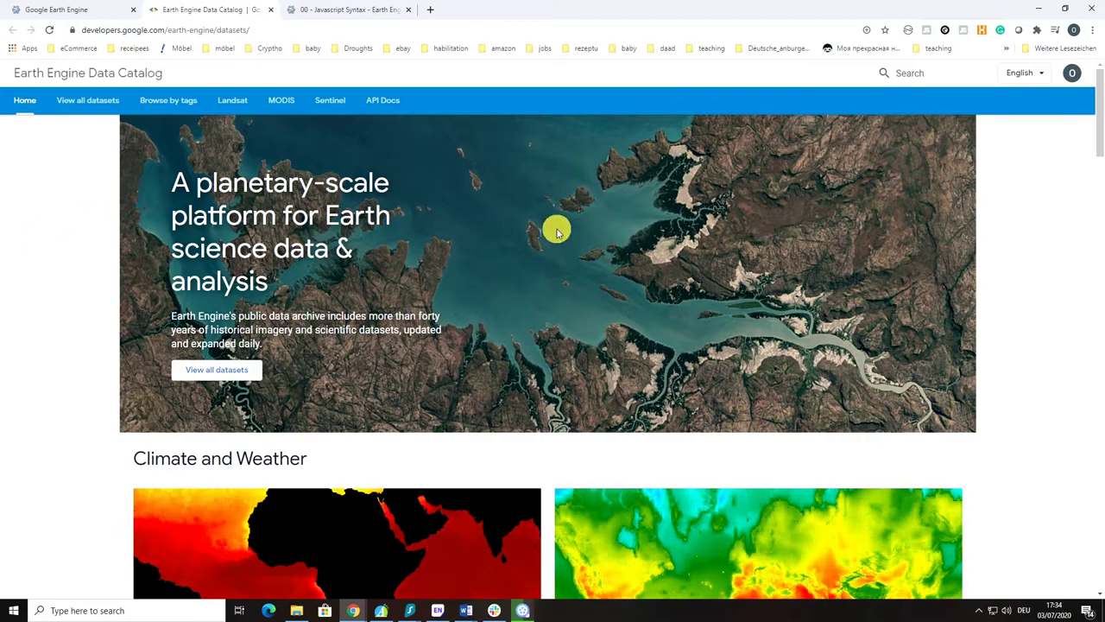
scroll(647, 261, down, 2)
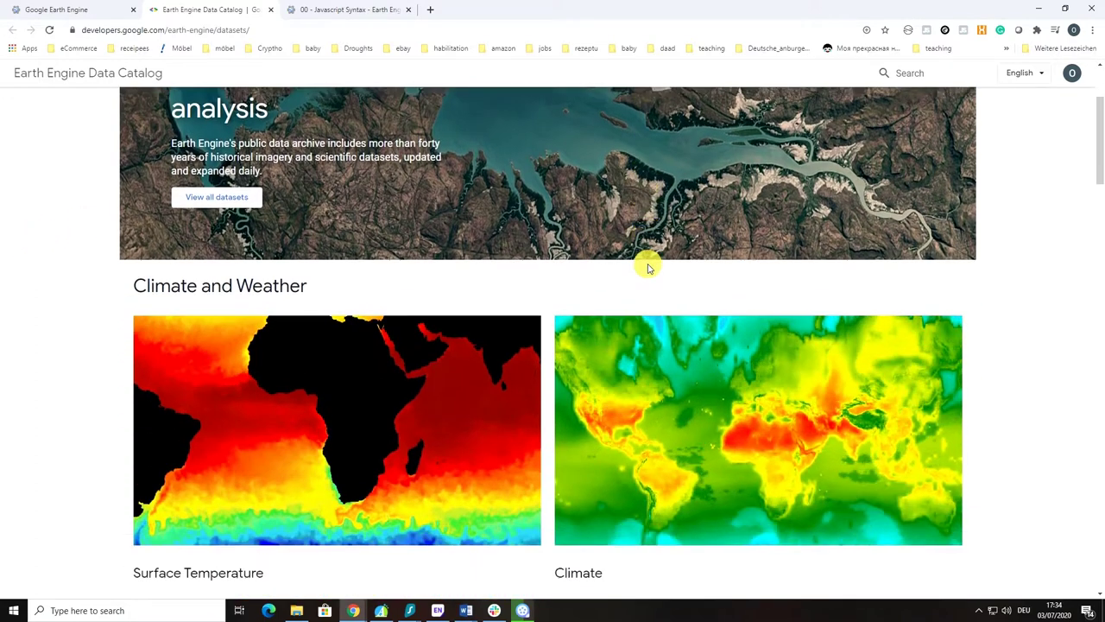
scroll(648, 264, up, 2)
scroll(649, 268, down, 1)
scroll(648, 267, up, 1)
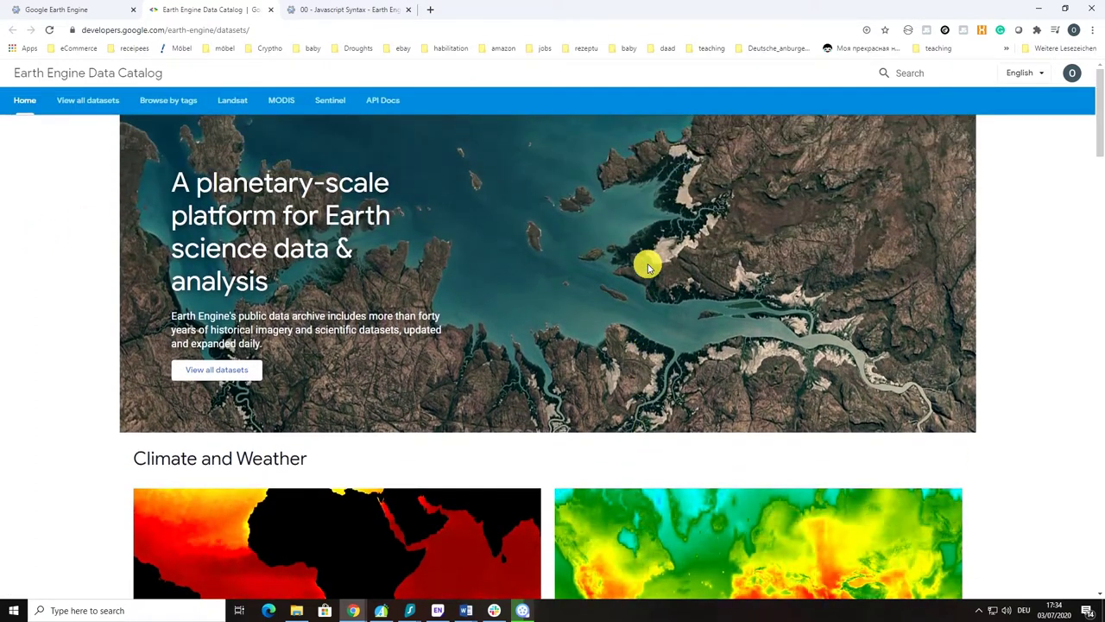
scroll(648, 263, down, 2)
scroll(648, 266, down, 2)
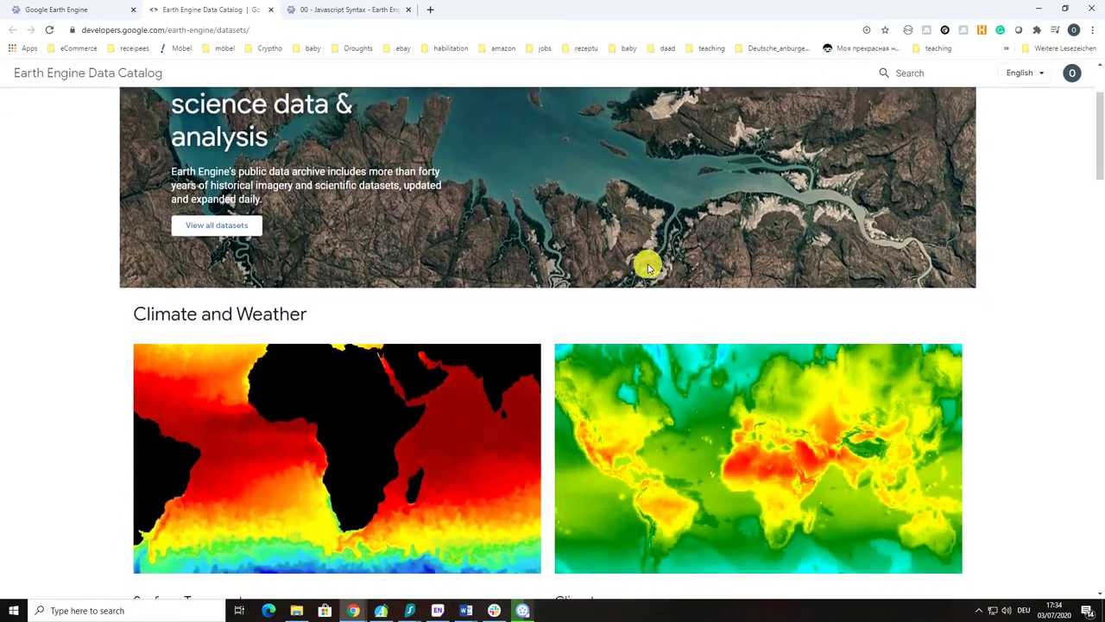
scroll(649, 268, up, 2)
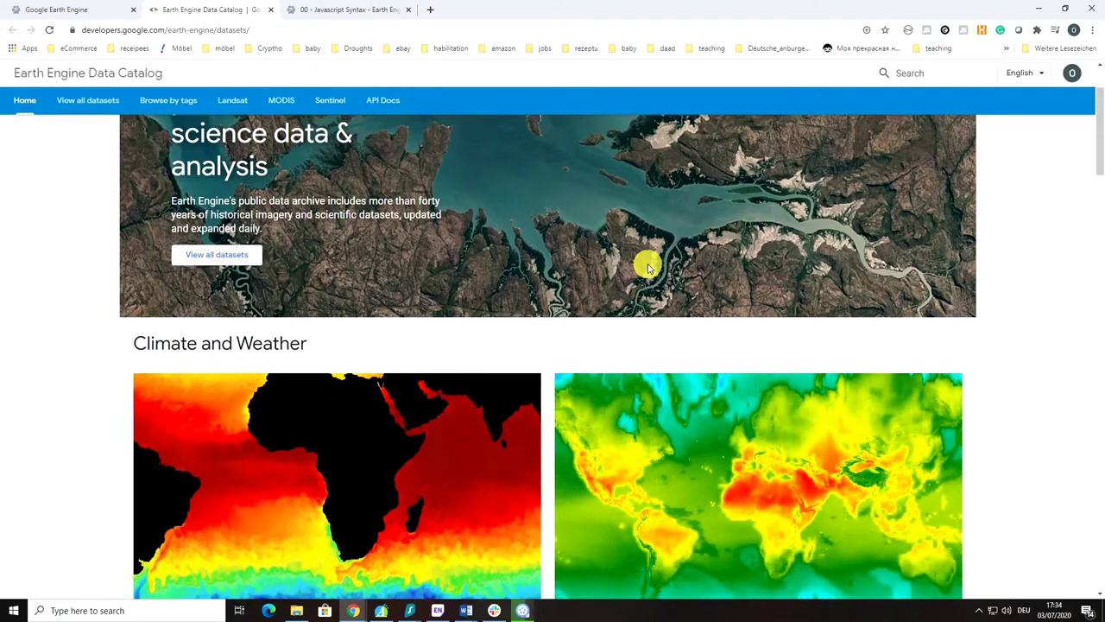
scroll(476, 347, down, 2)
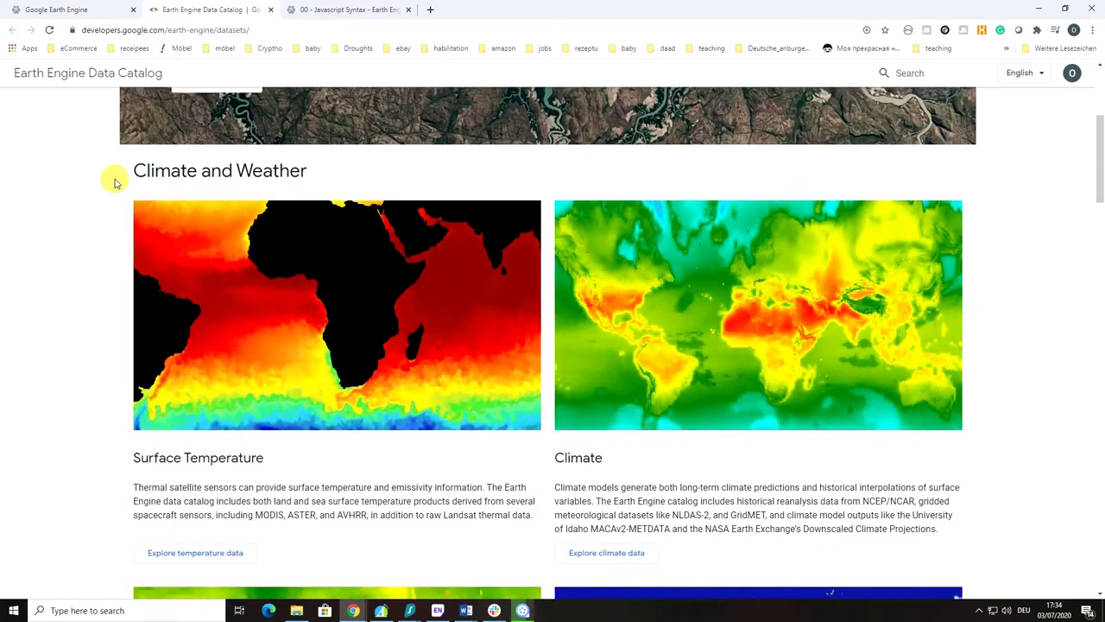
scroll(114, 190, down, 1)
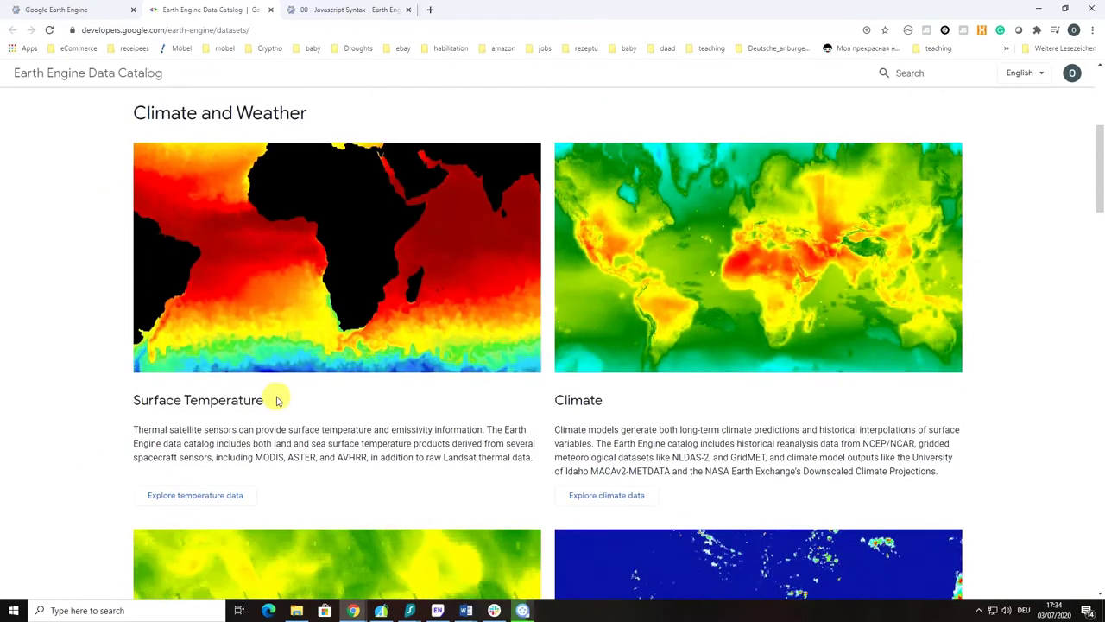
scroll(486, 419, down, 7)
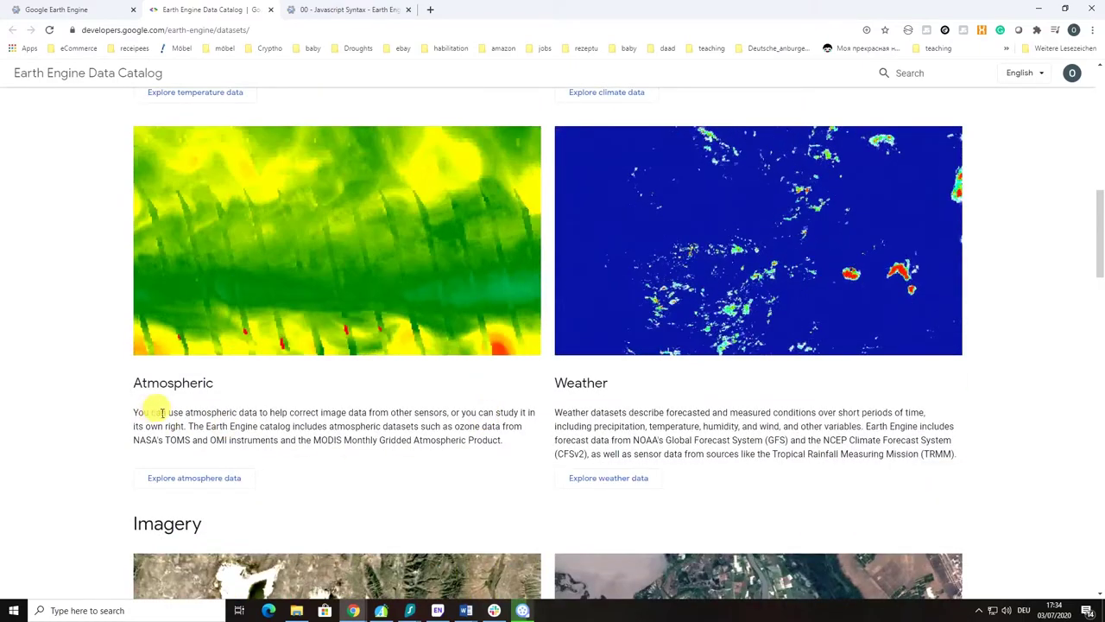
scroll(547, 397, up, 4)
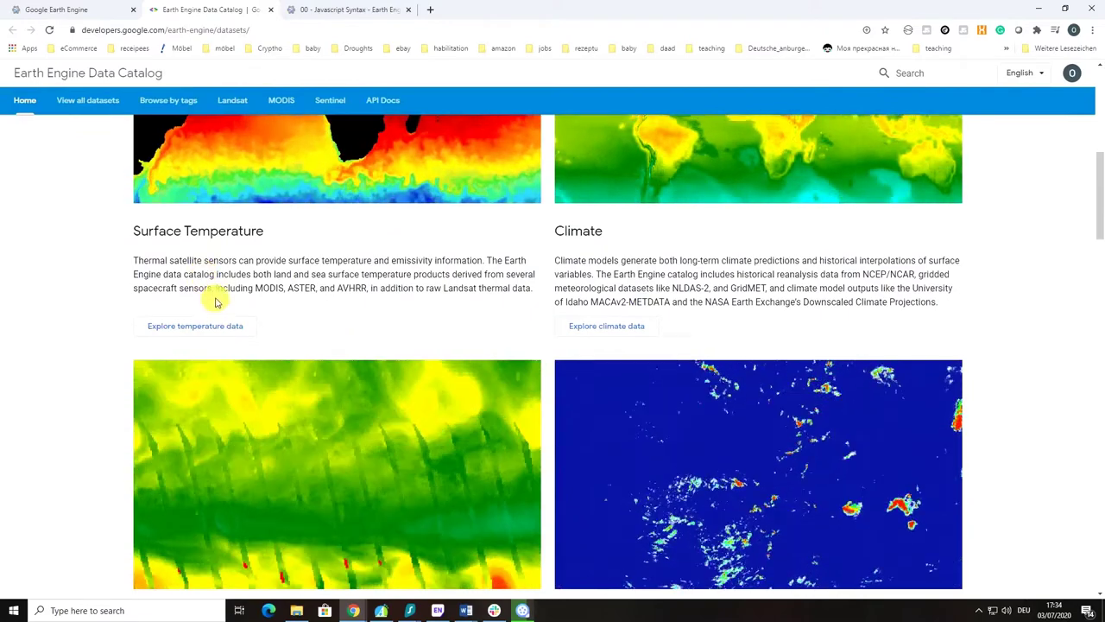
scroll(216, 302, up, 2)
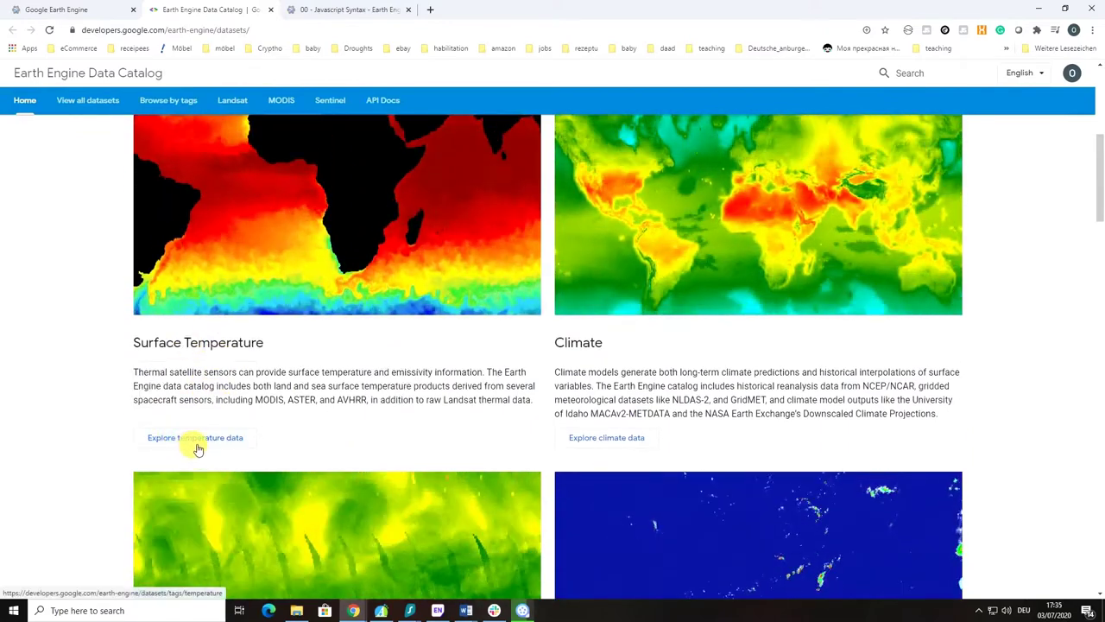
click(197, 438)
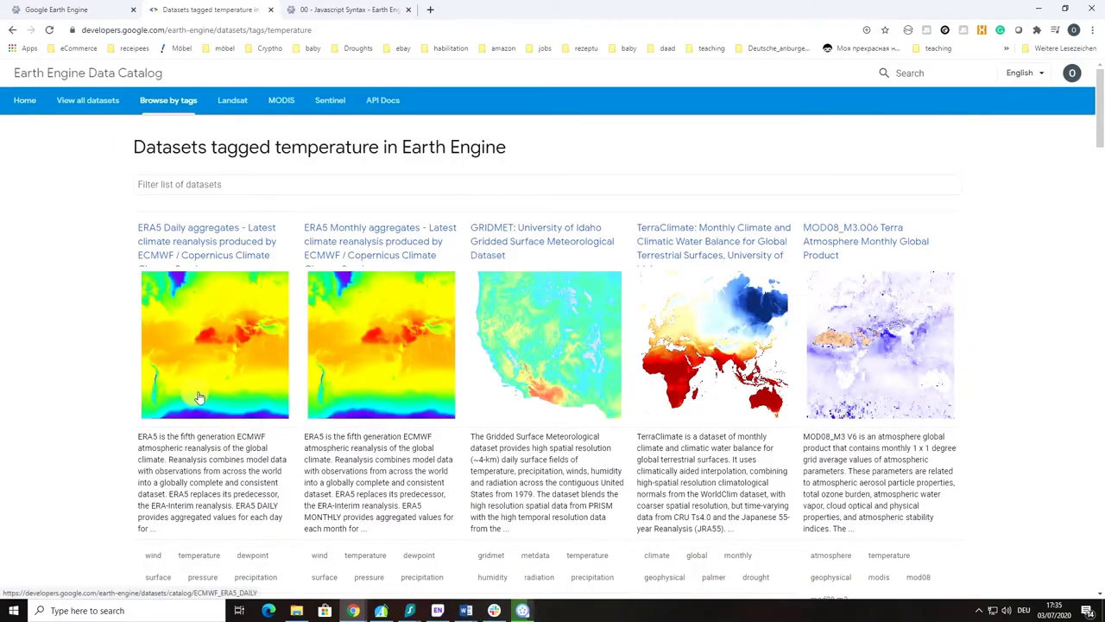
scroll(203, 402, down, 7)
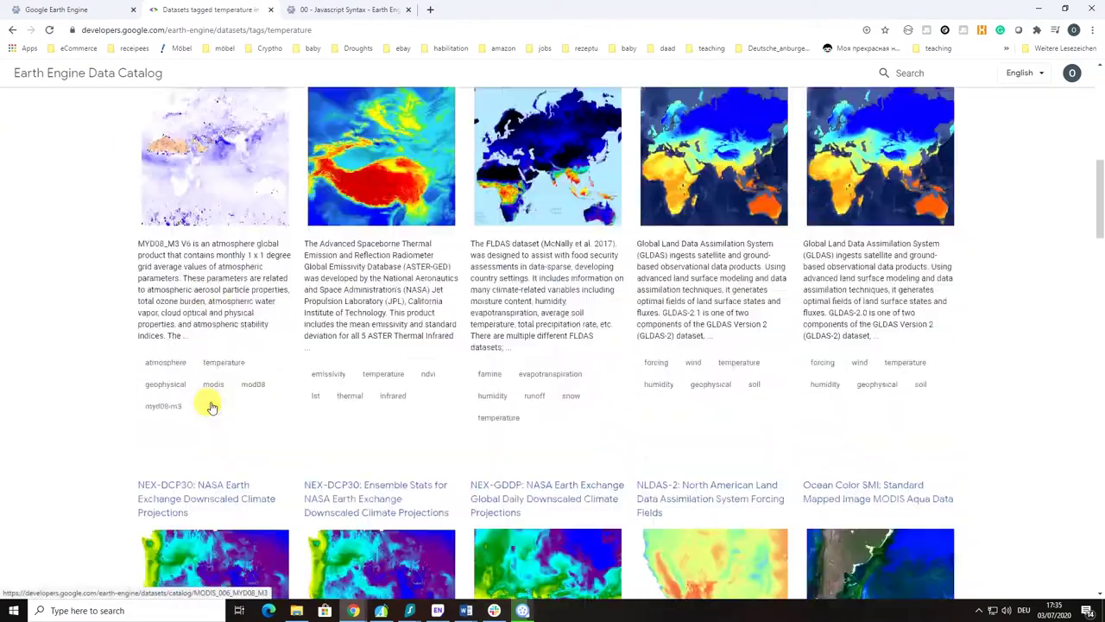
scroll(212, 405, down, 5)
scroll(212, 403, up, 12)
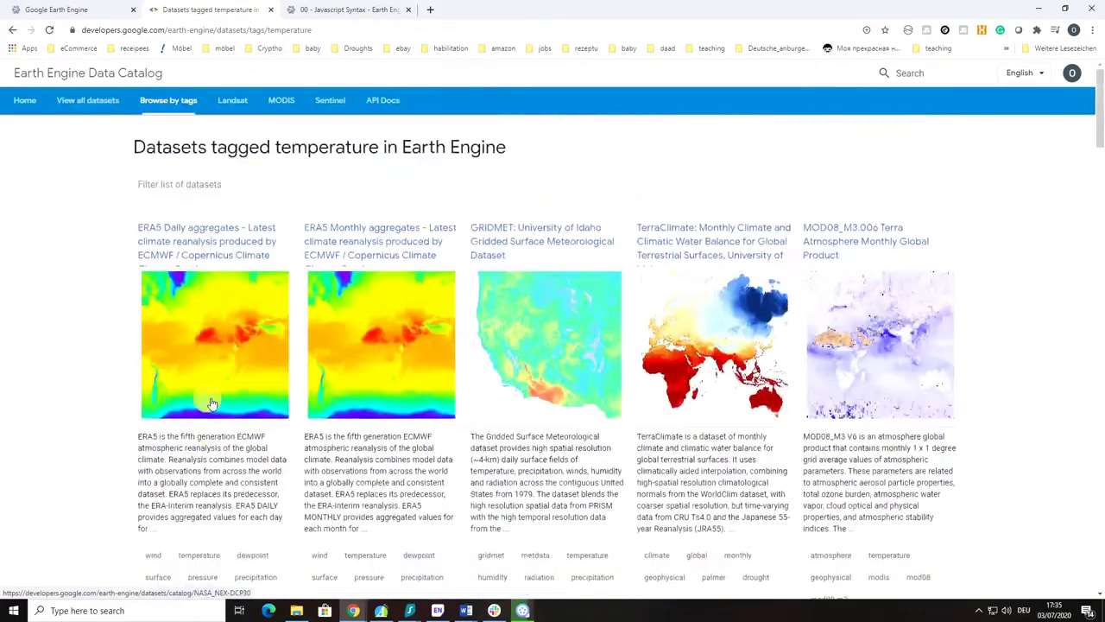
click(12, 30)
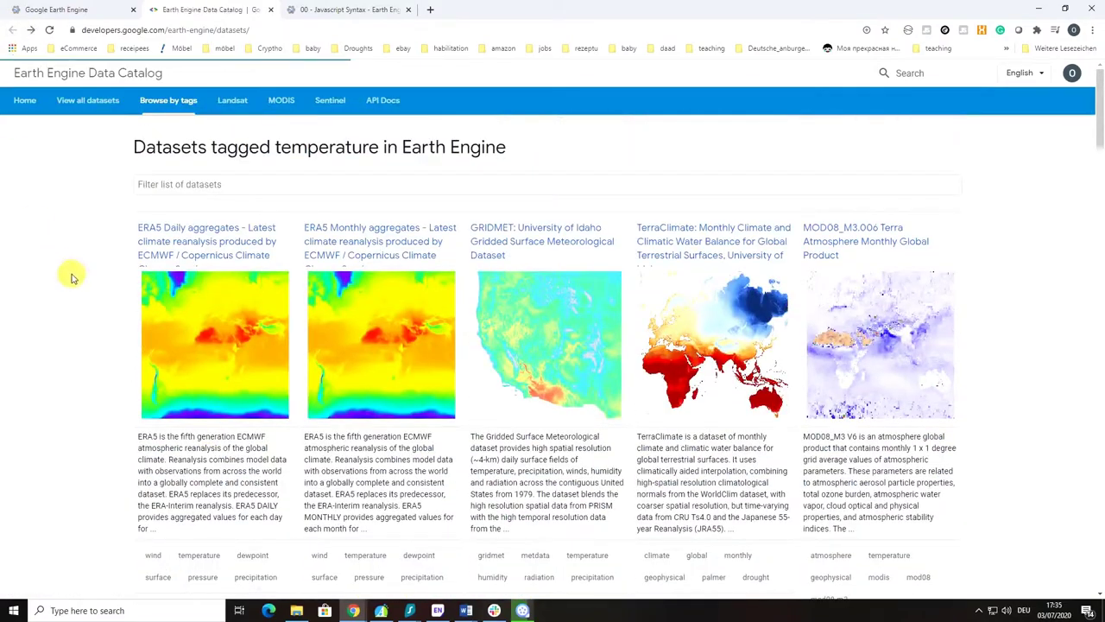
scroll(75, 283, down, 4)
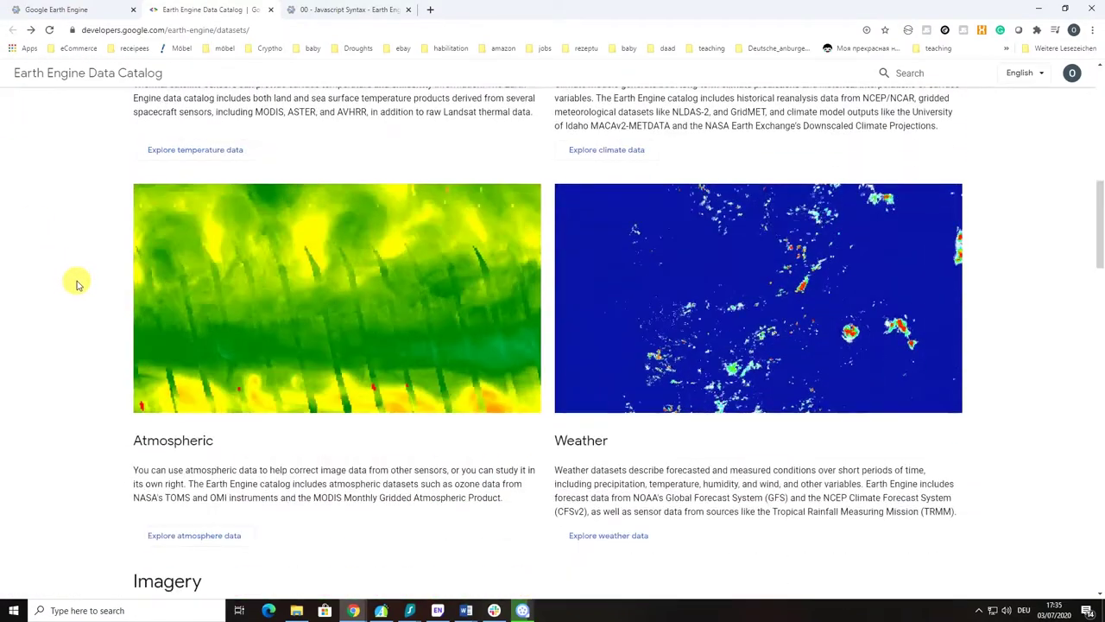
scroll(76, 283, down, 4)
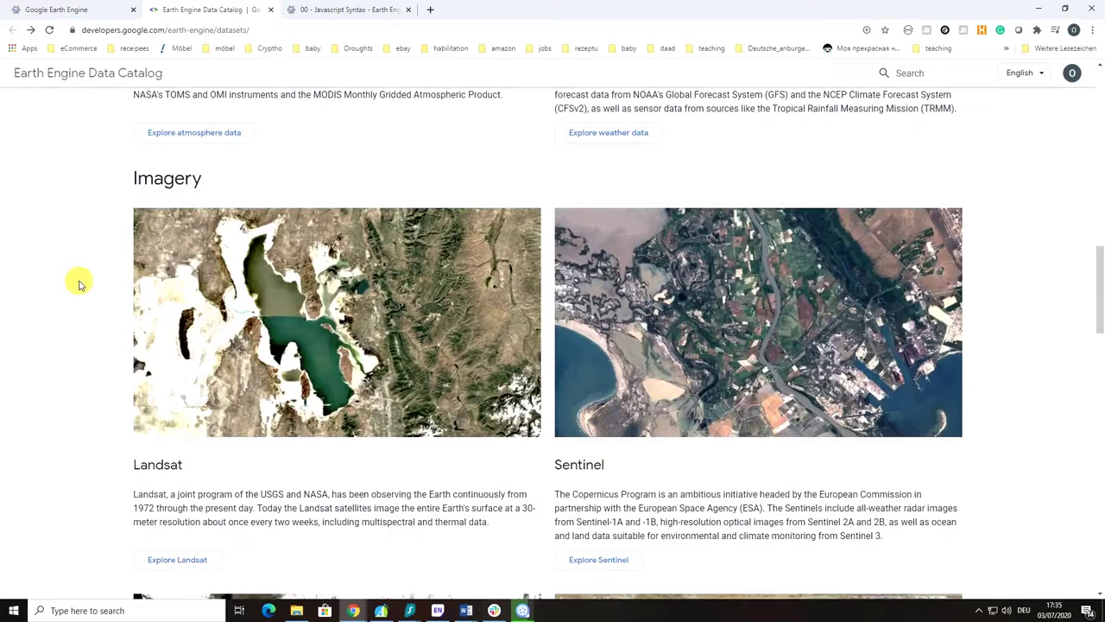
scroll(77, 283, down, 1)
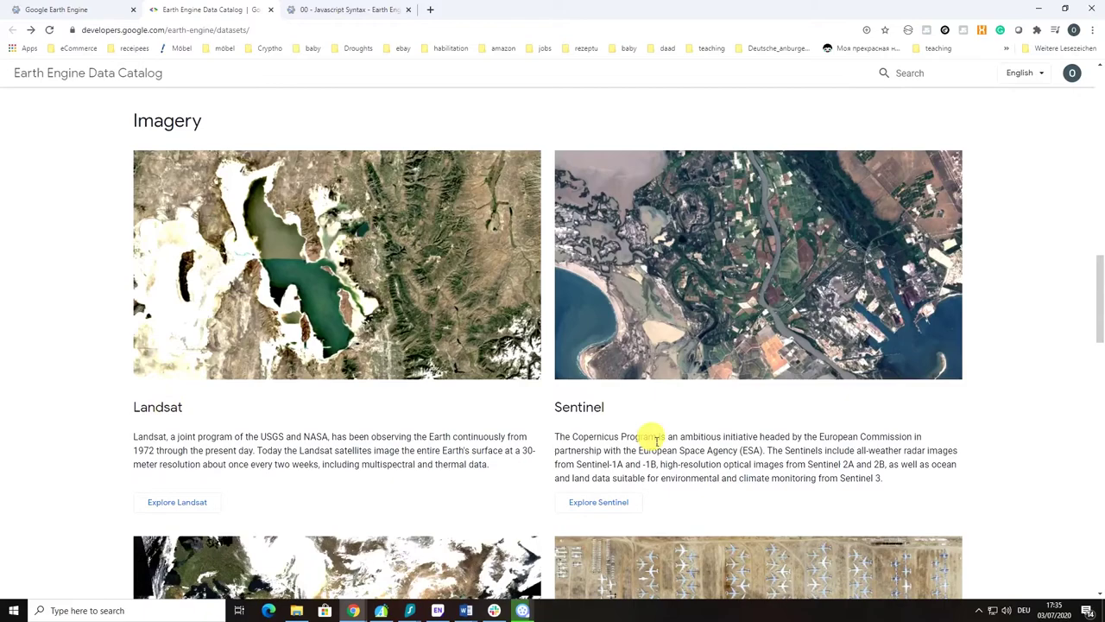
scroll(646, 417, down, 1)
scroll(221, 423, down, 2)
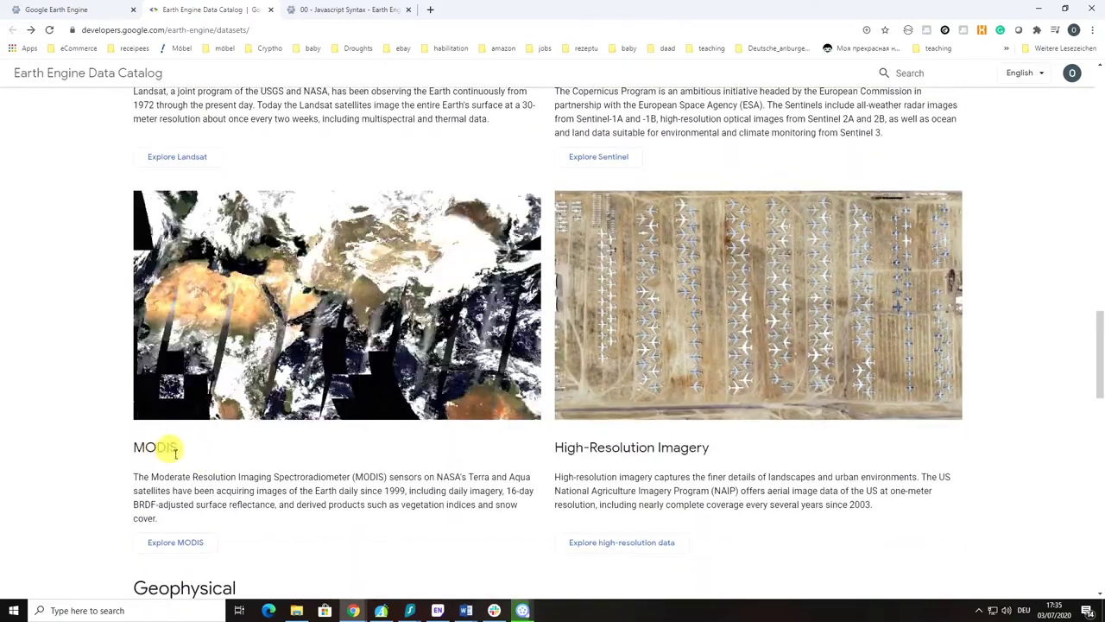
scroll(629, 469, down, 1)
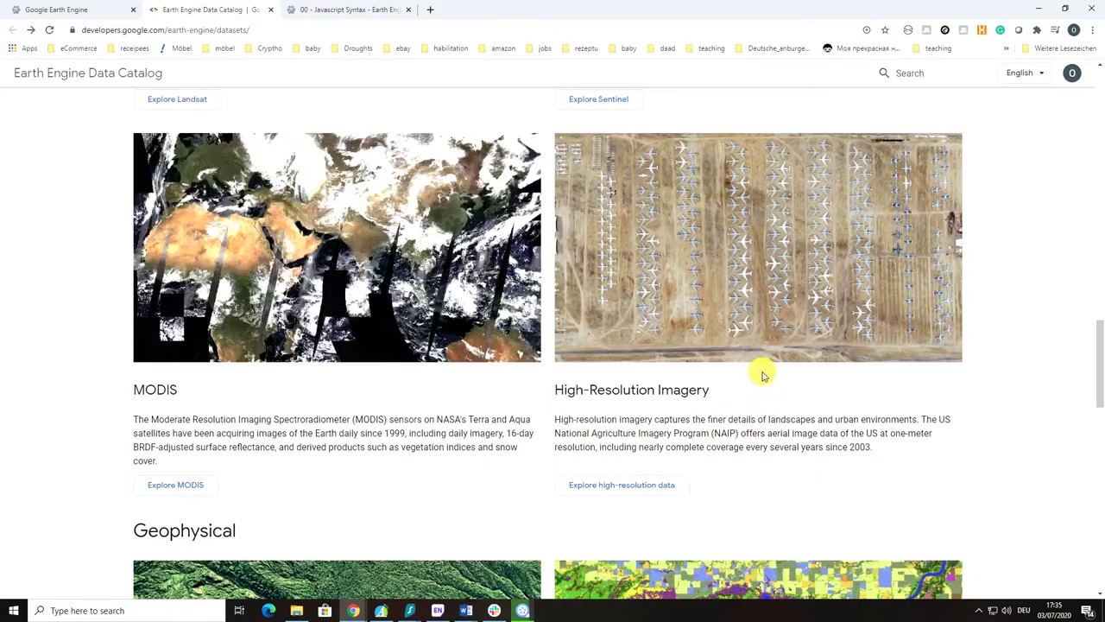
scroll(762, 375, down, 1)
scroll(767, 378, up, 2)
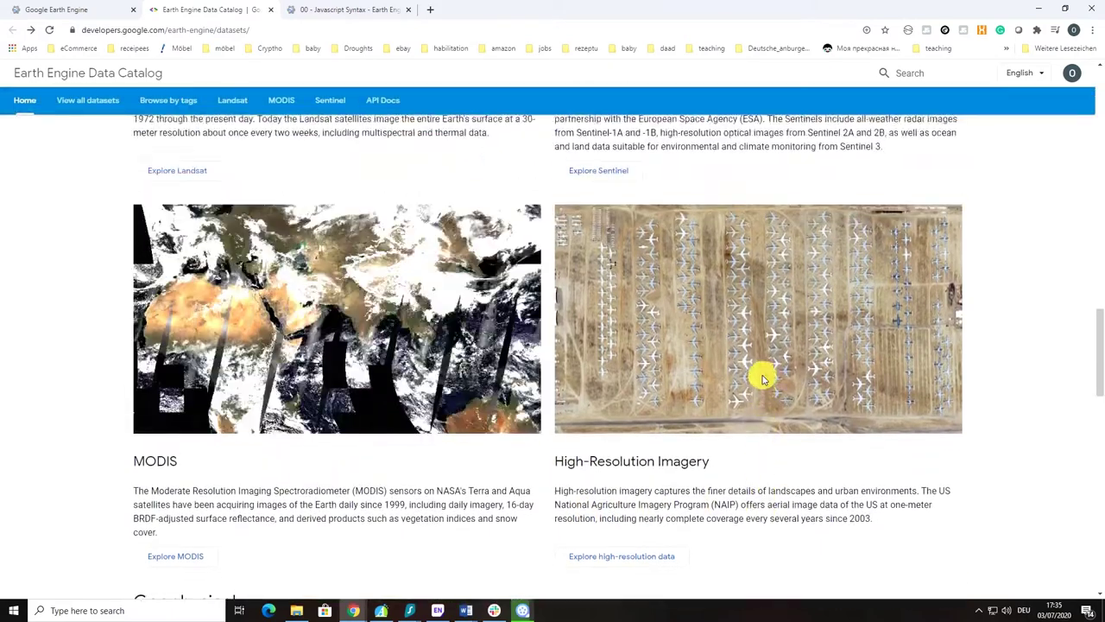
scroll(763, 375, up, 3)
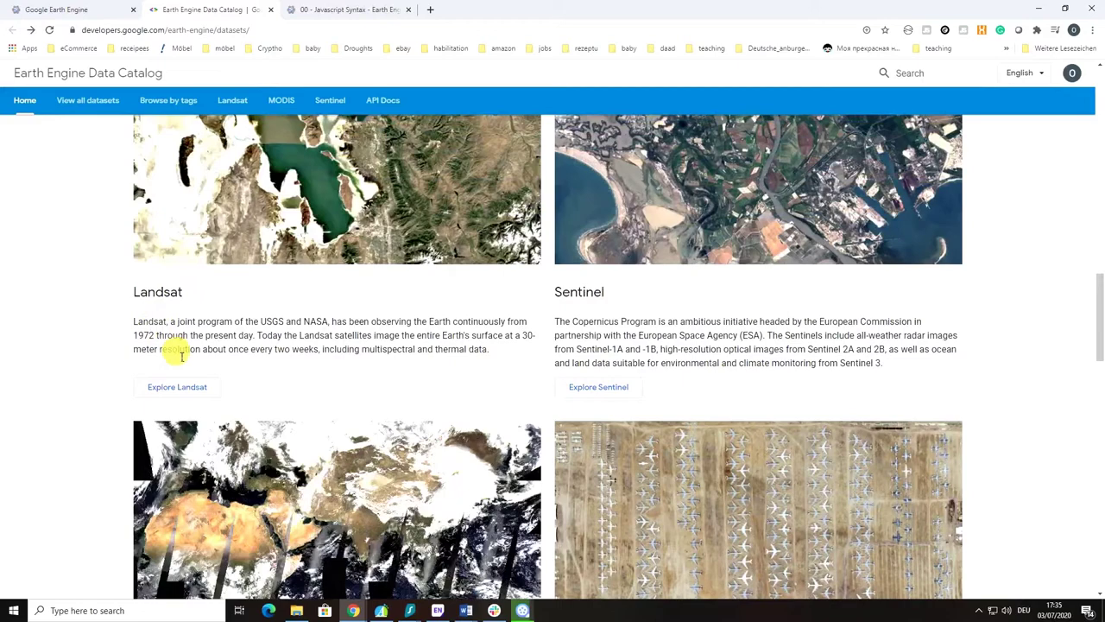
scroll(175, 319, up, 1)
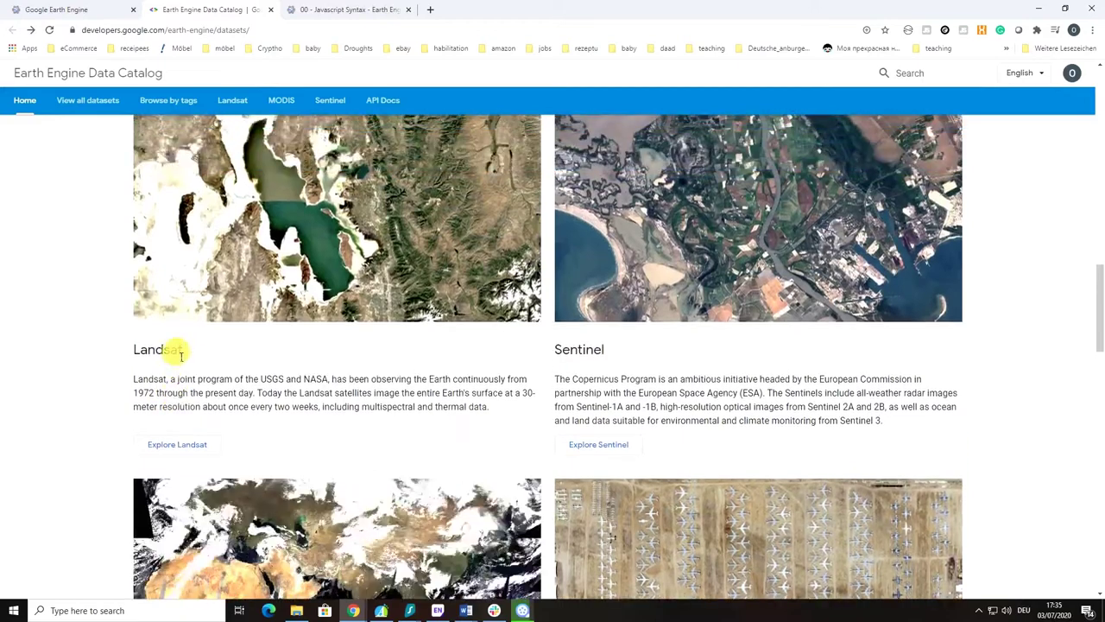
Go from the Landsat collections overview to the Landsat 8 datasets page
click(173, 451)
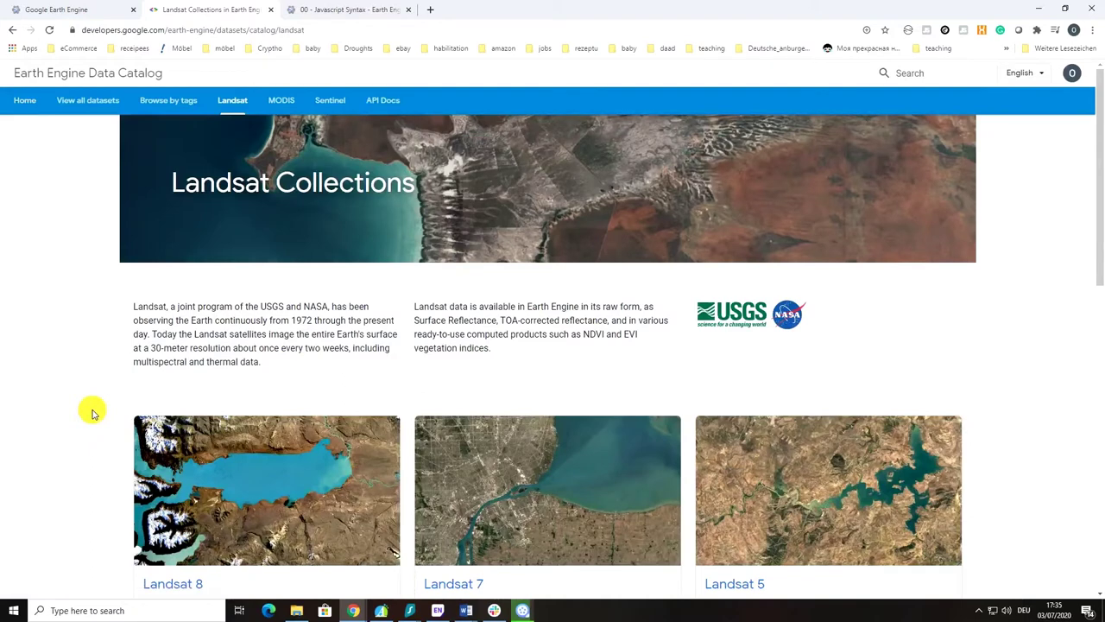
scroll(81, 291, down, 2)
scroll(81, 291, up, 2)
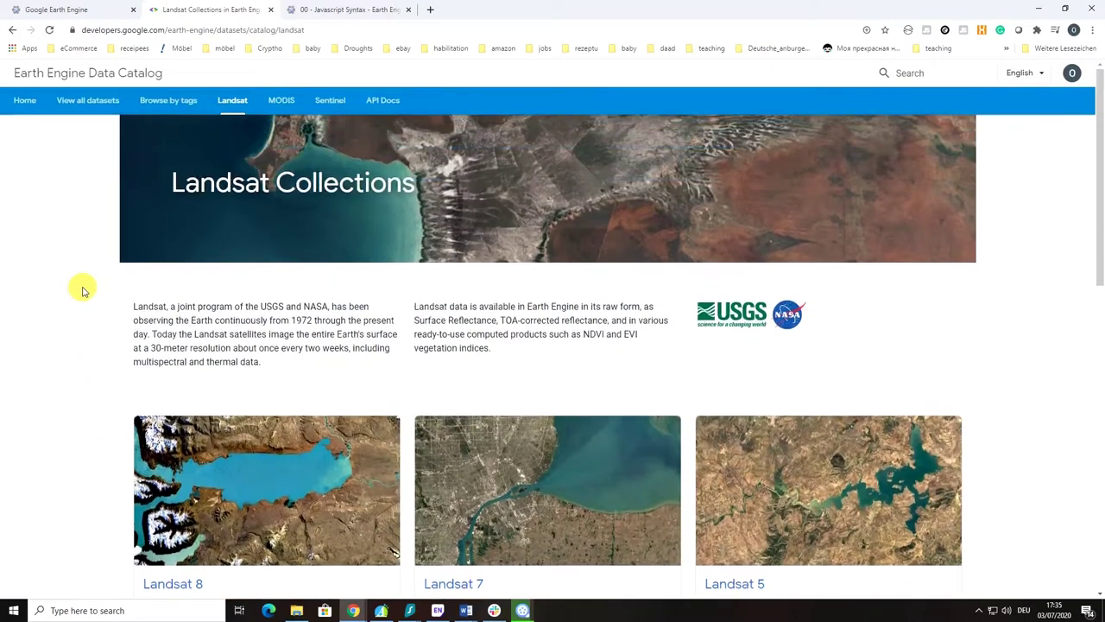
scroll(361, 221, down, 4)
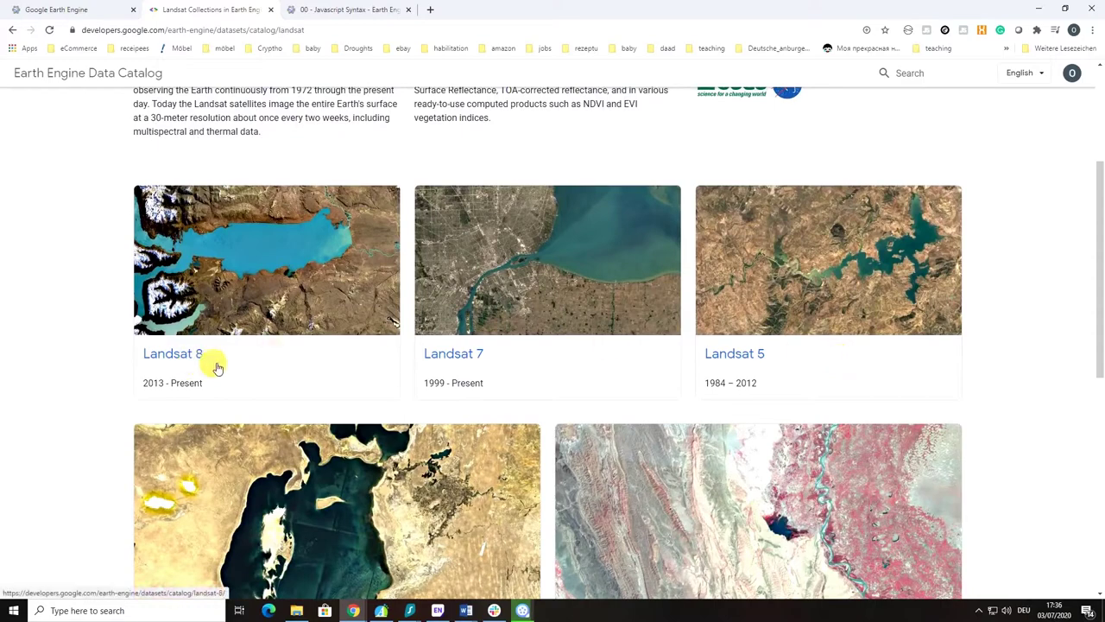
scroll(826, 366, down, 4)
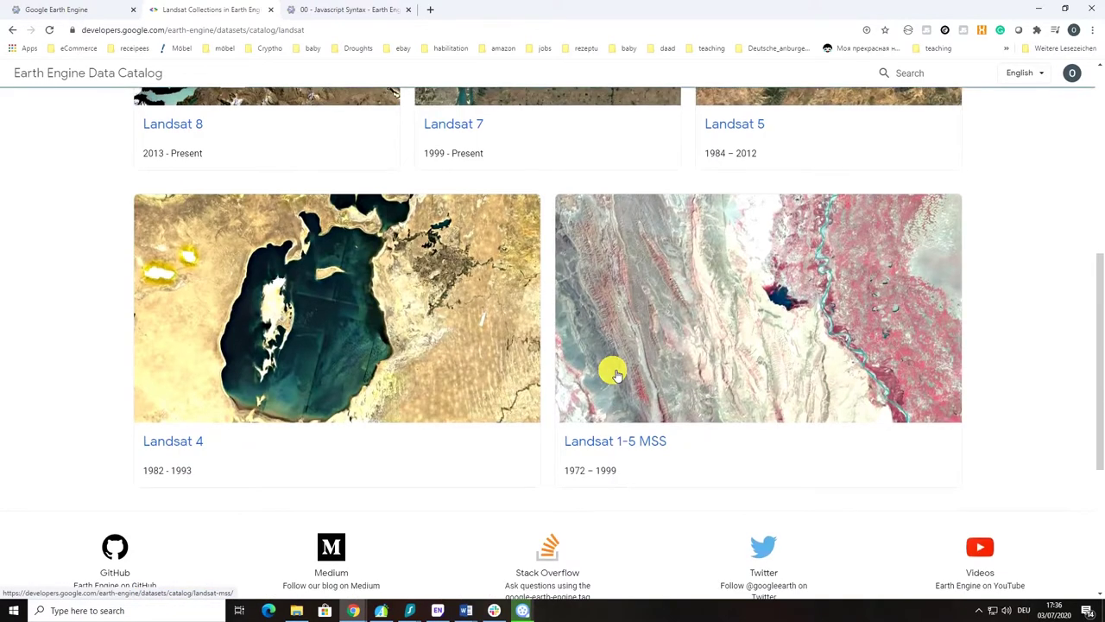
scroll(612, 370, up, 3)
scroll(614, 369, up, 2)
click(182, 416)
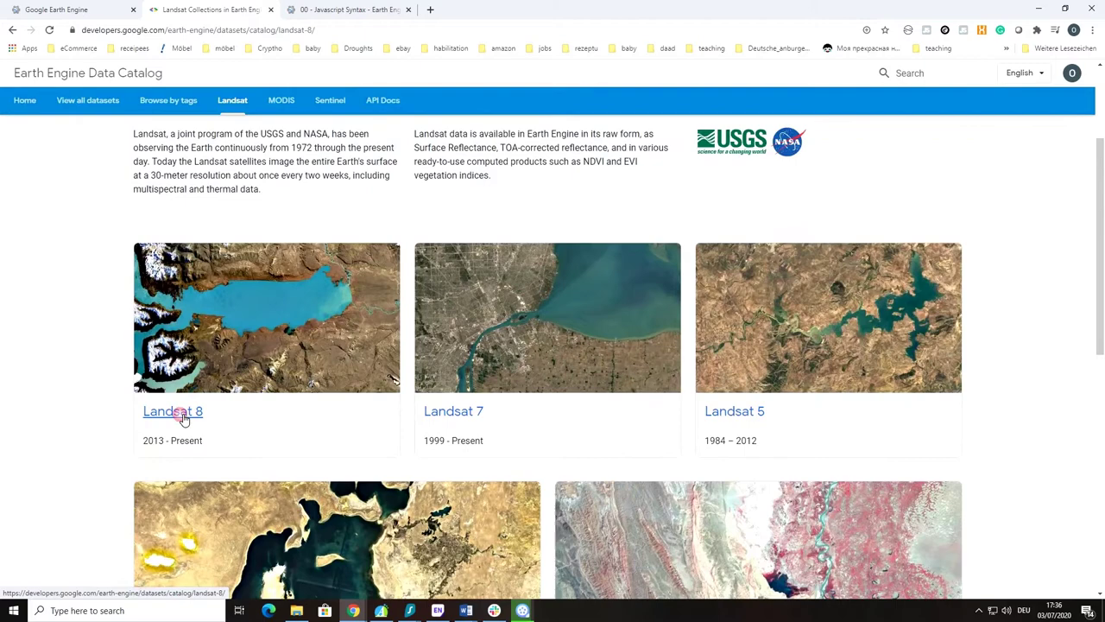
scroll(160, 388, down, 2)
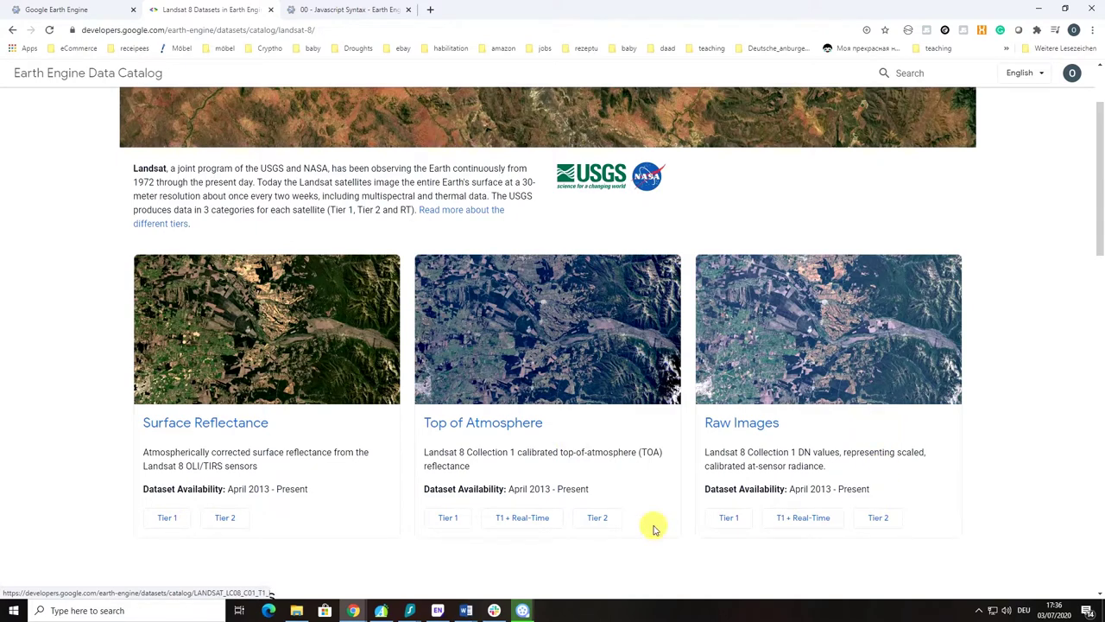
Open the Surface Reflectance Tier 1 dataset page and select its ee.ImageCollection snippet
click(165, 519)
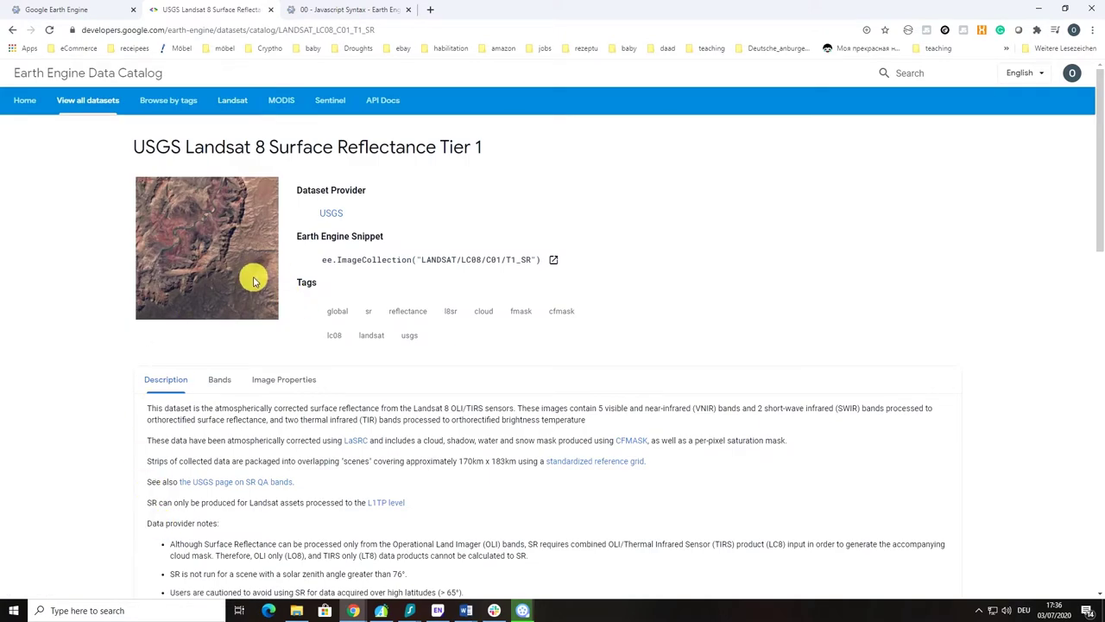
drag(143, 147, 181, 146)
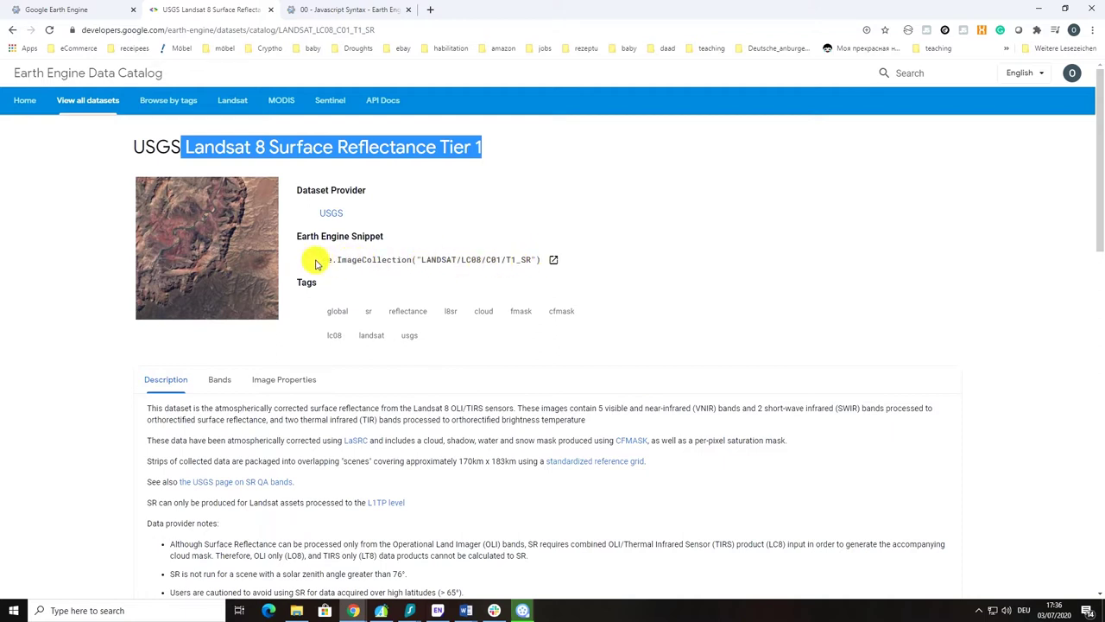
drag(537, 259, 313, 276)
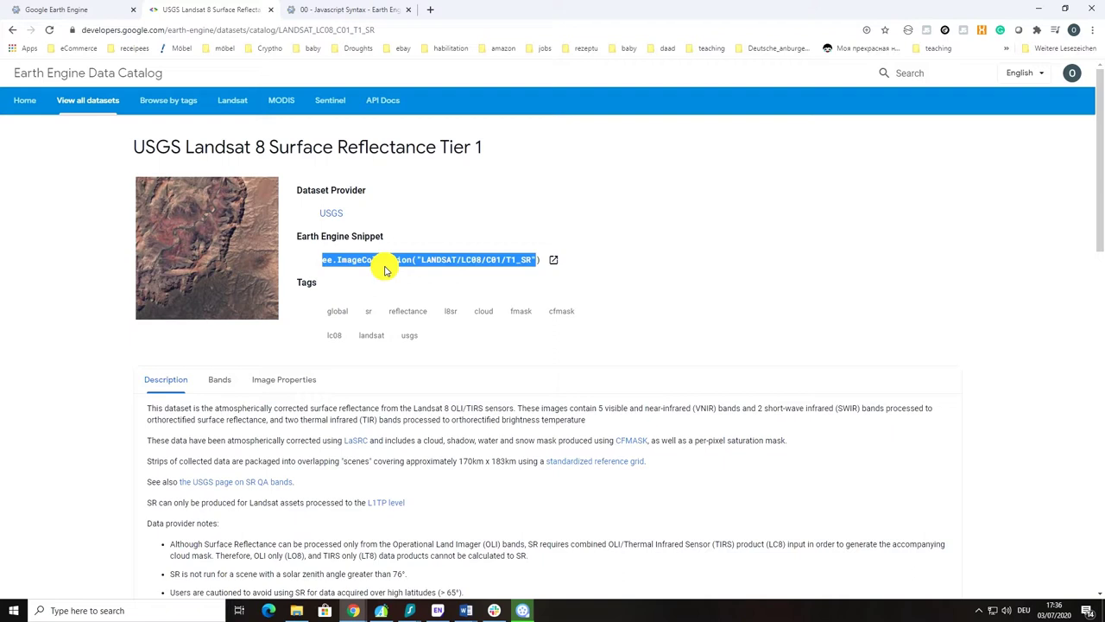
click(350, 270)
drag(320, 259, 556, 265)
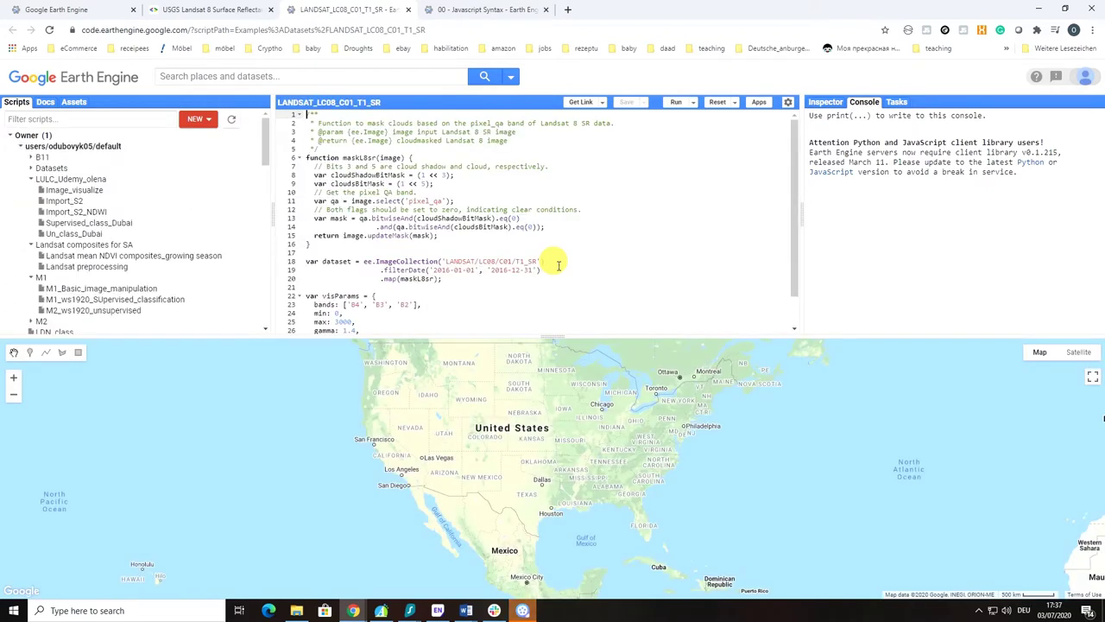
Review the whole LANDSAT_LC08_C01_T1_SR example script in the Code Editor
click(214, 8)
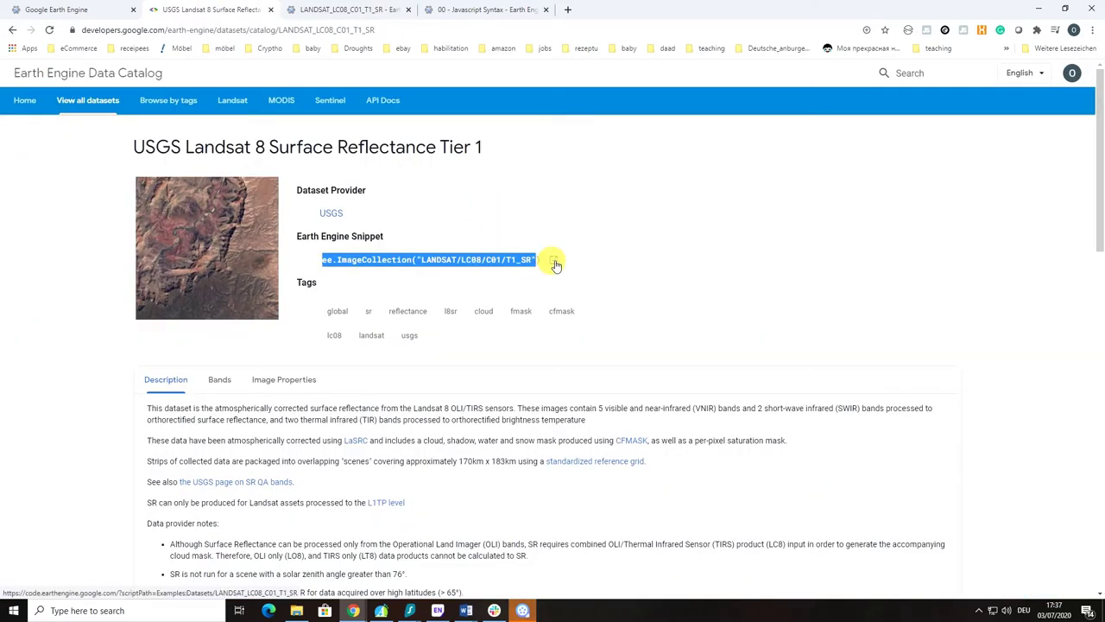
click(316, 9)
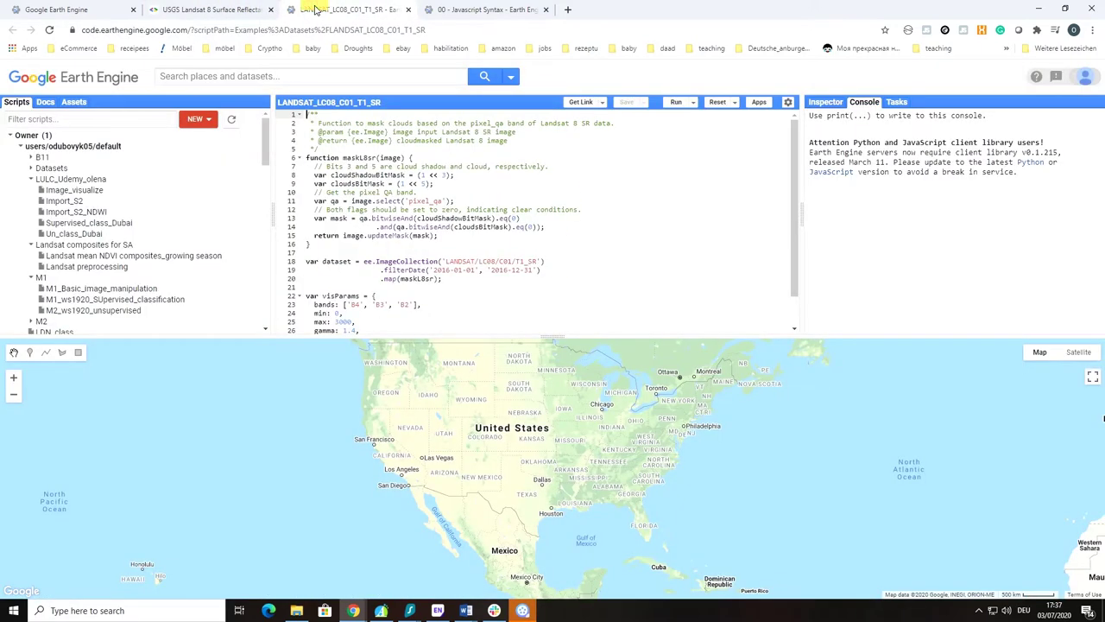
scroll(535, 207, down, 2)
scroll(535, 207, up, 2)
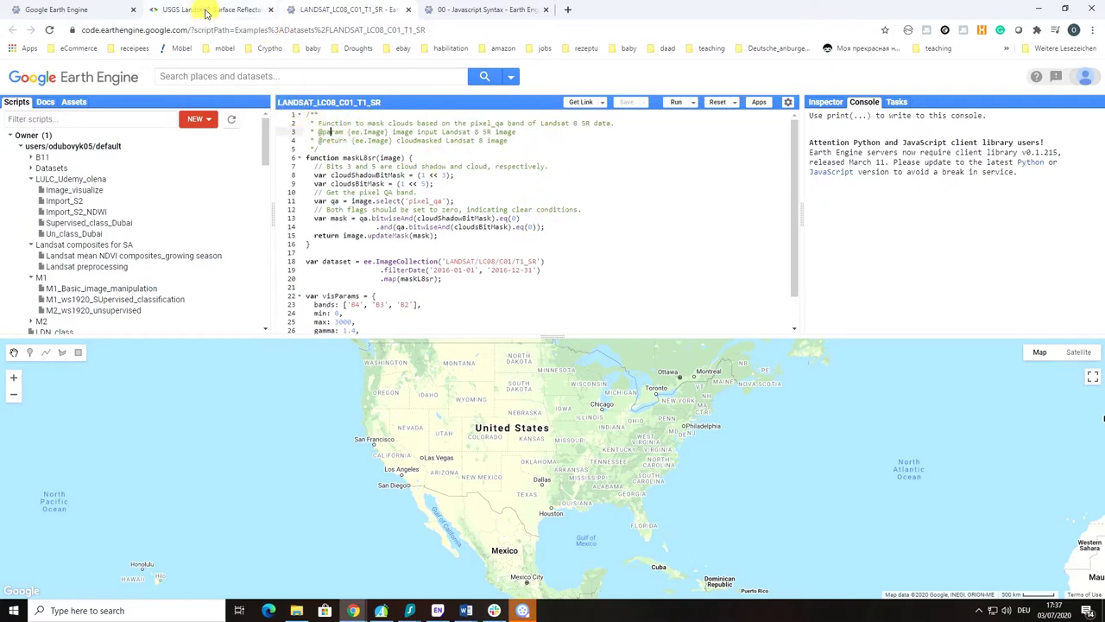
drag(309, 114, 466, 346)
click(503, 317)
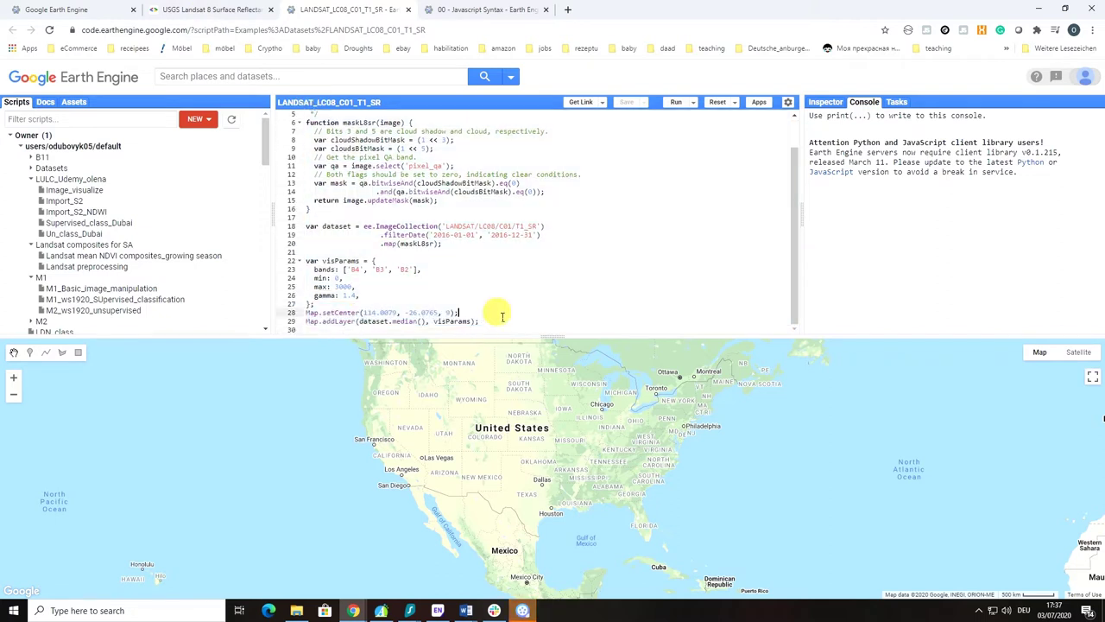
scroll(498, 311, up, 2)
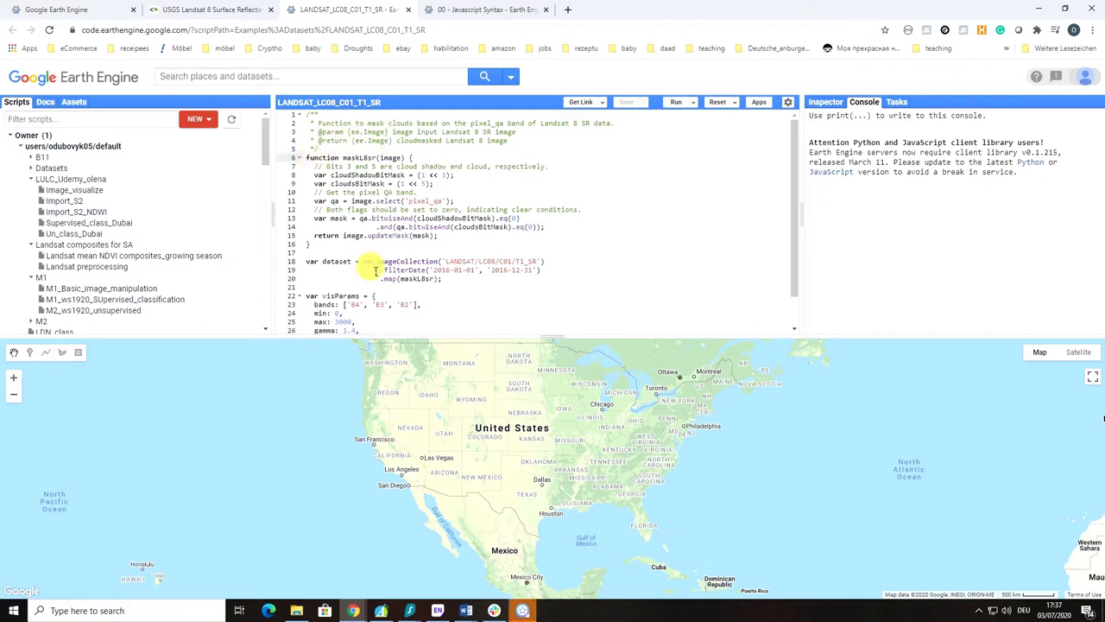
scroll(342, 152, down, 1)
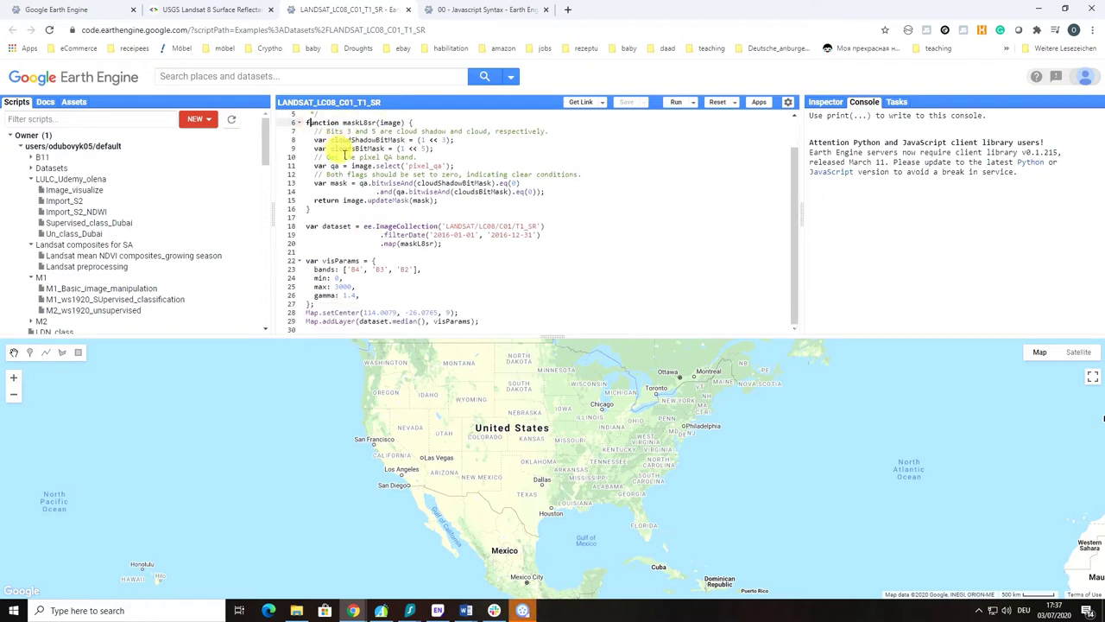
scroll(345, 158, up, 1)
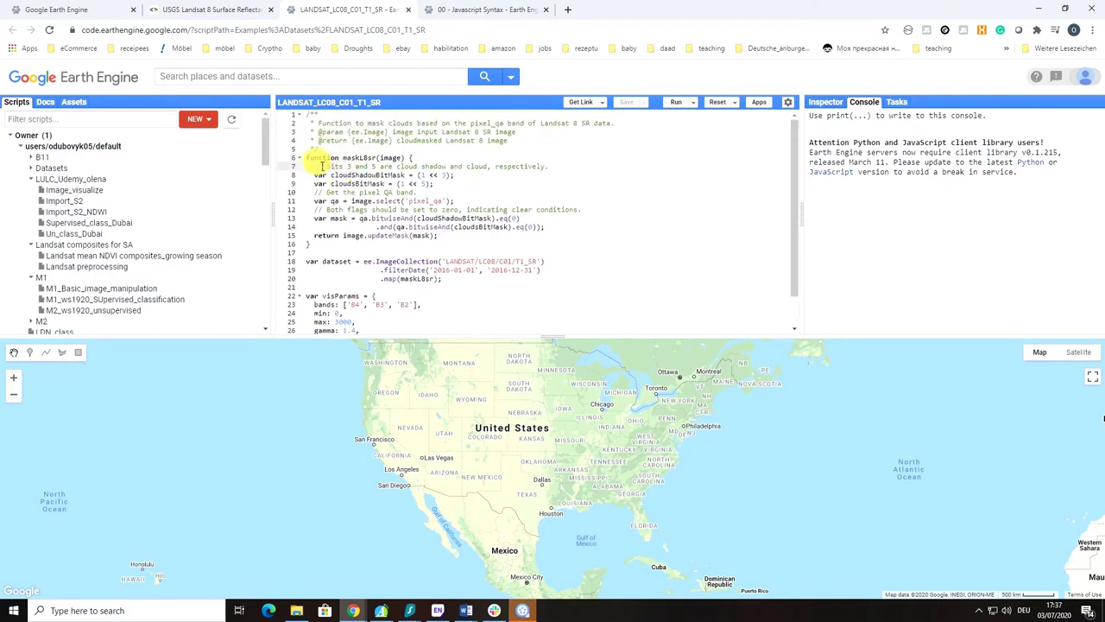
Examine maskL8sr's cloud and shadow bit masks and pixel_qa selection, then return to the dataset page
drag(424, 165, 436, 176)
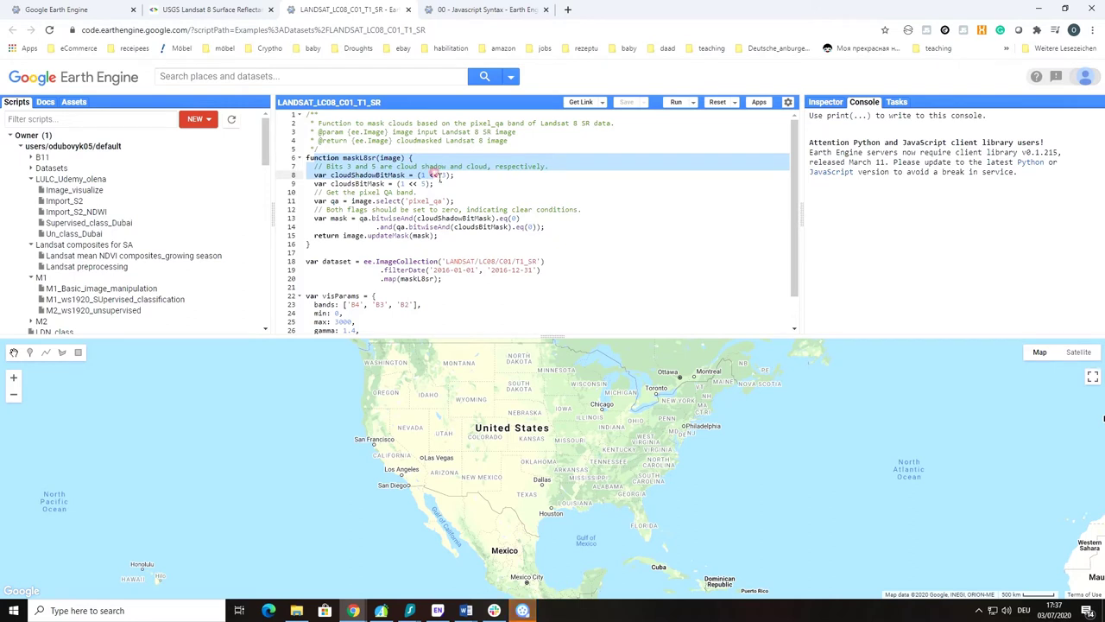
click(438, 175)
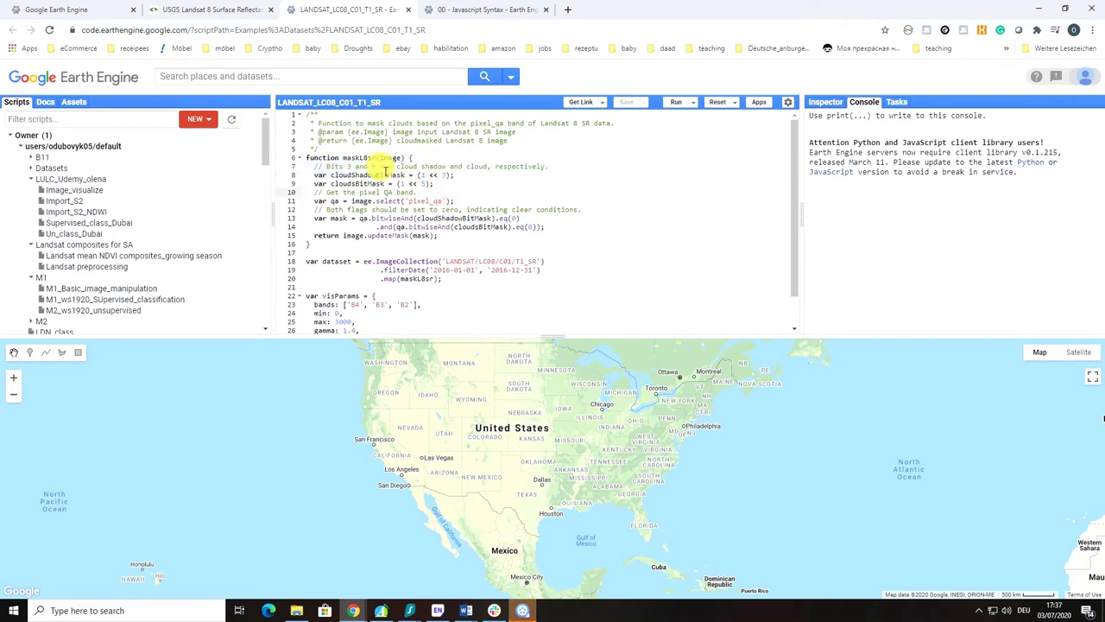
drag(441, 199, 329, 158)
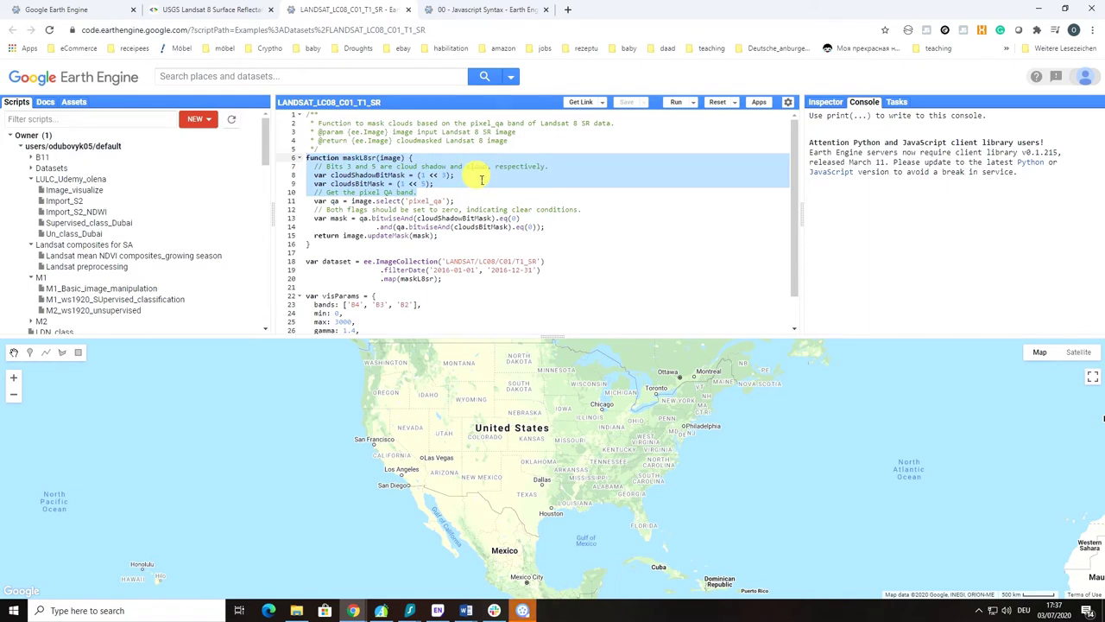
drag(315, 201, 319, 212)
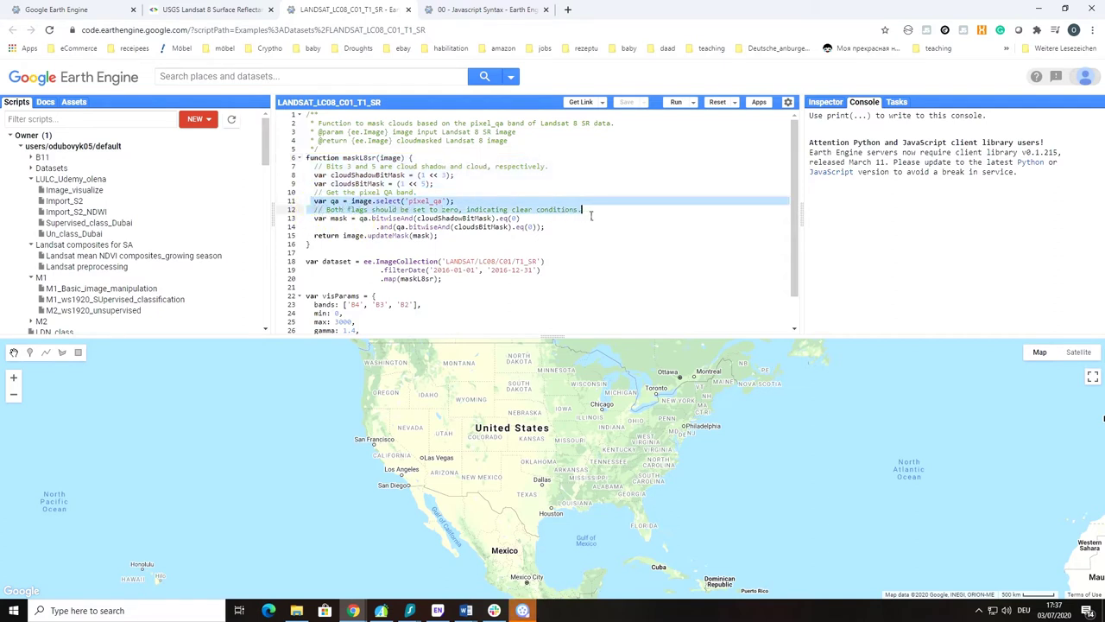
click(238, 8)
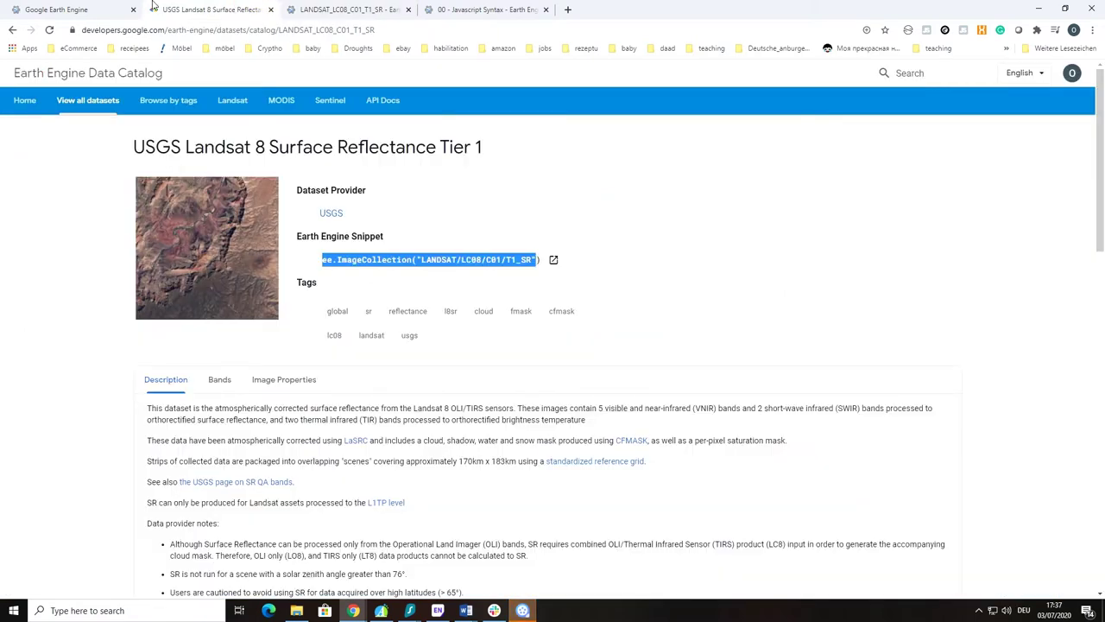
Return to the datasets home page and browse past Landsat, Sentinel, MODIS and High-Resolution Imagery to Geophysical
key(alt+Left)
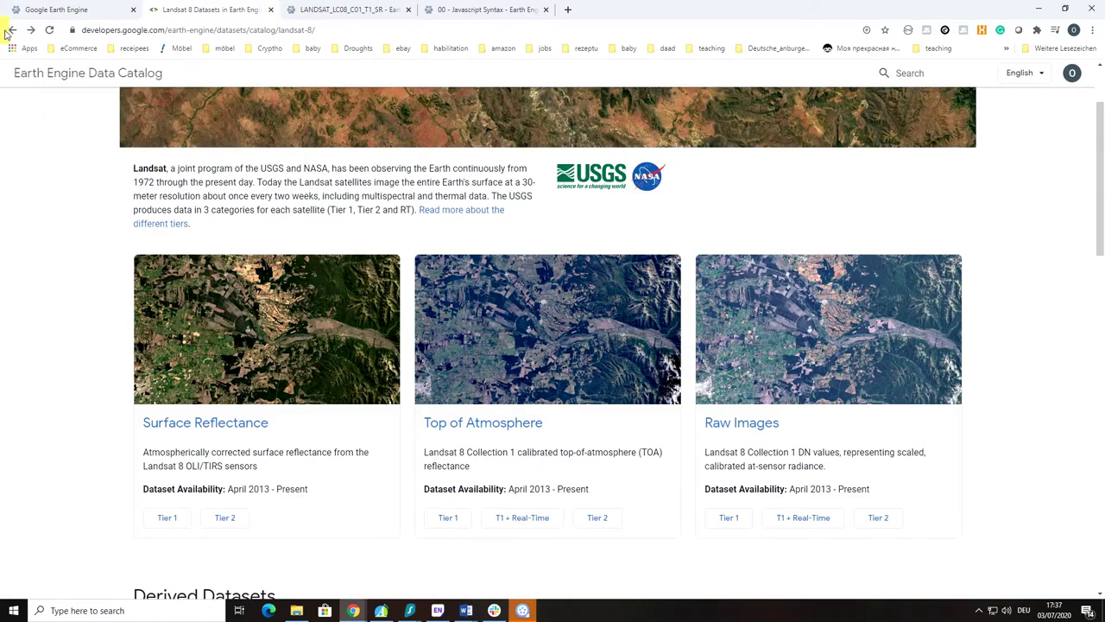
click(12, 35)
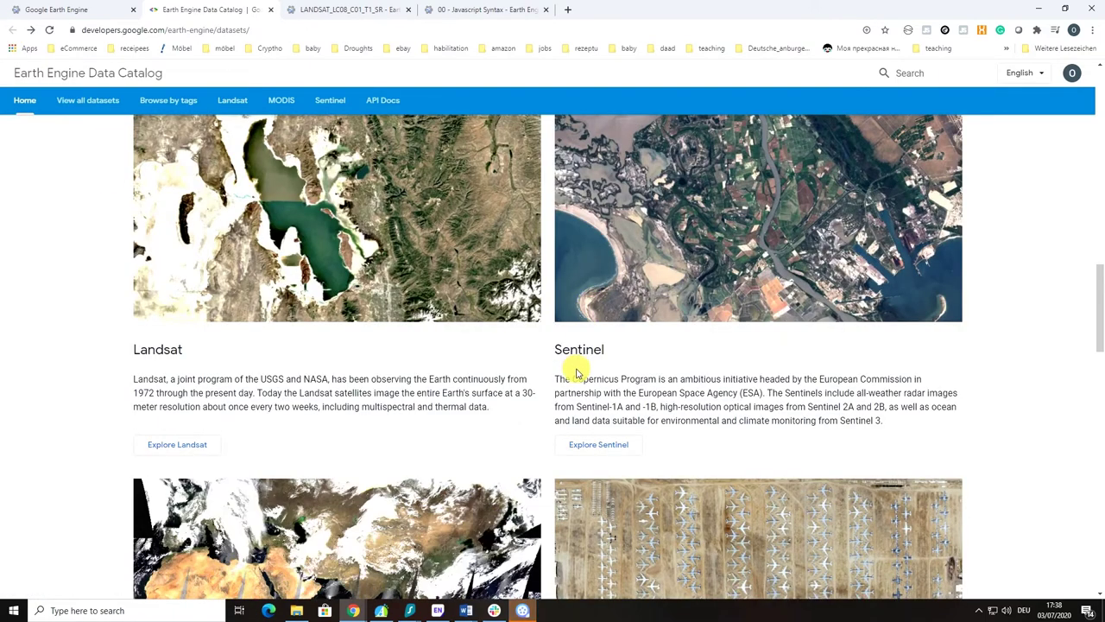
scroll(583, 356, up, 2)
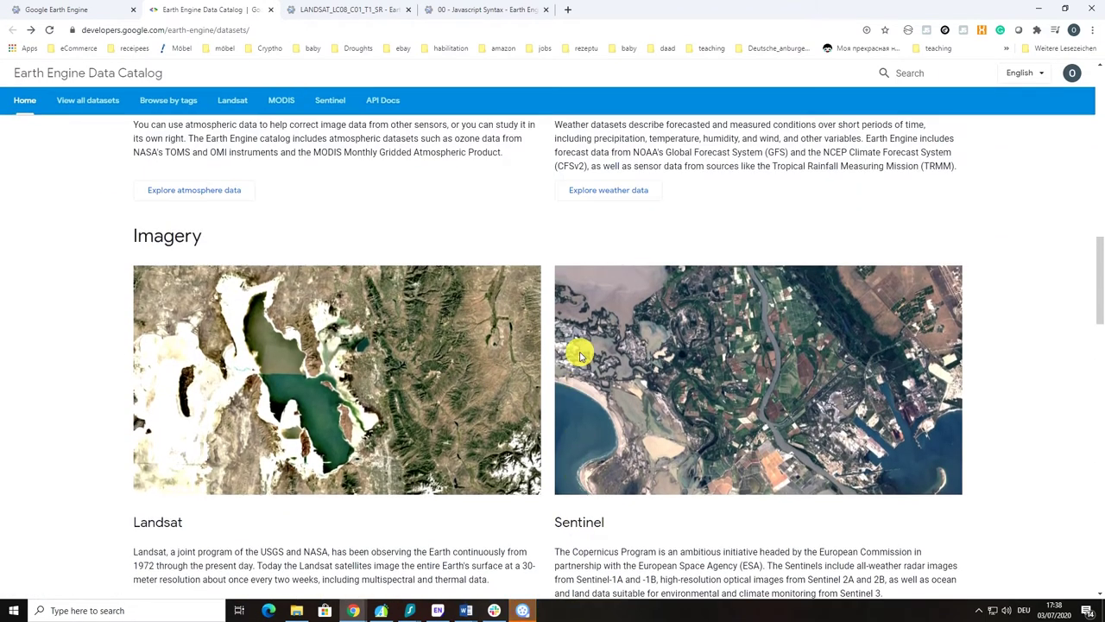
scroll(581, 356, down, 1)
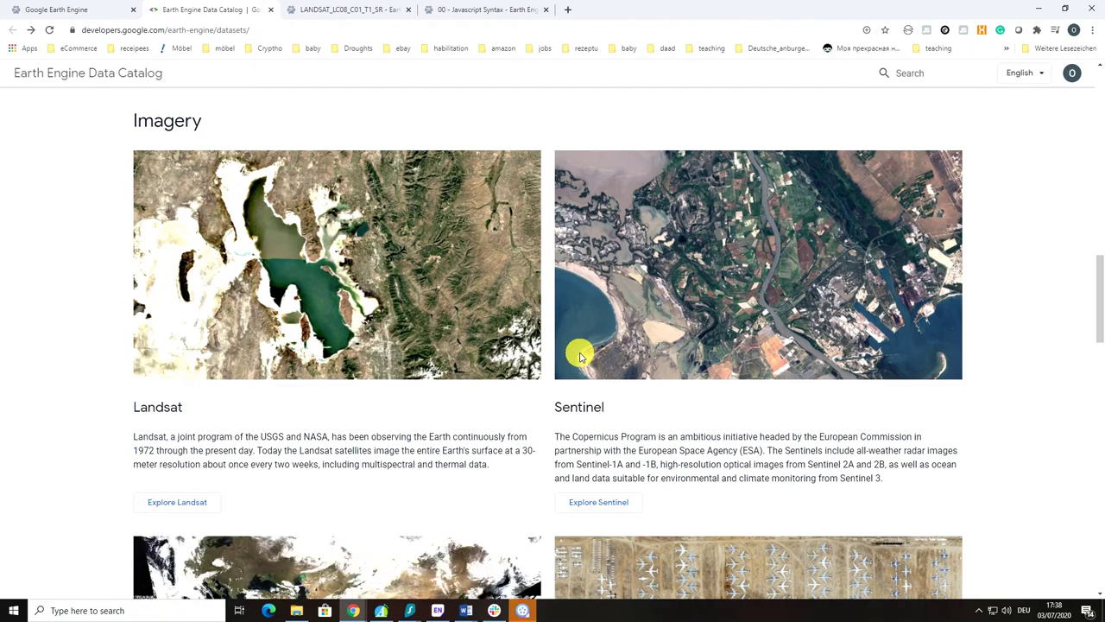
scroll(581, 356, down, 2)
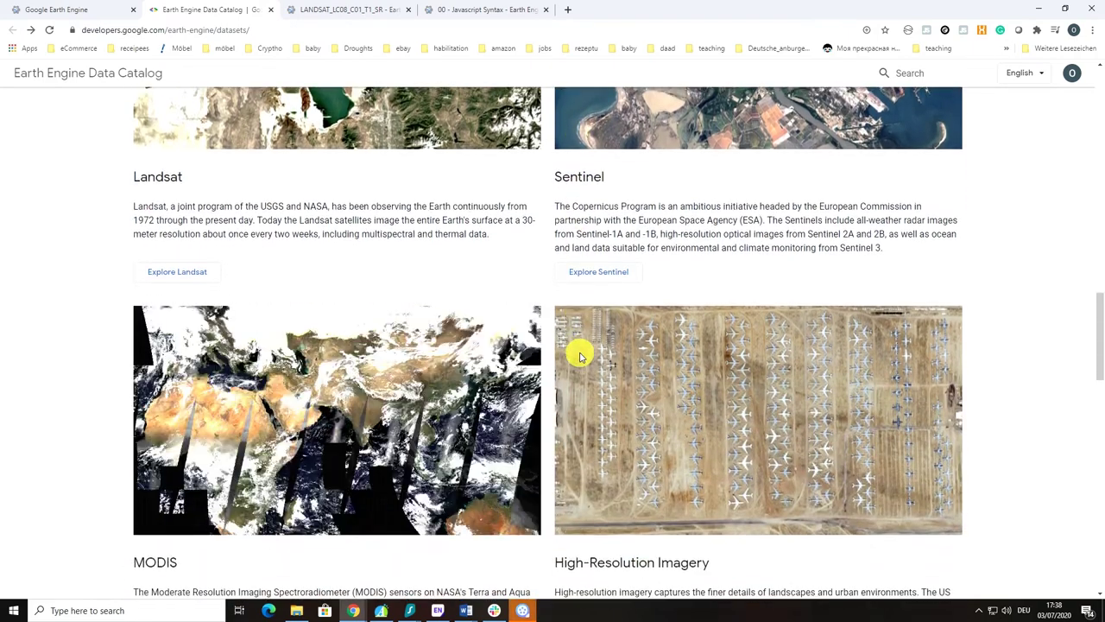
scroll(581, 356, down, 1)
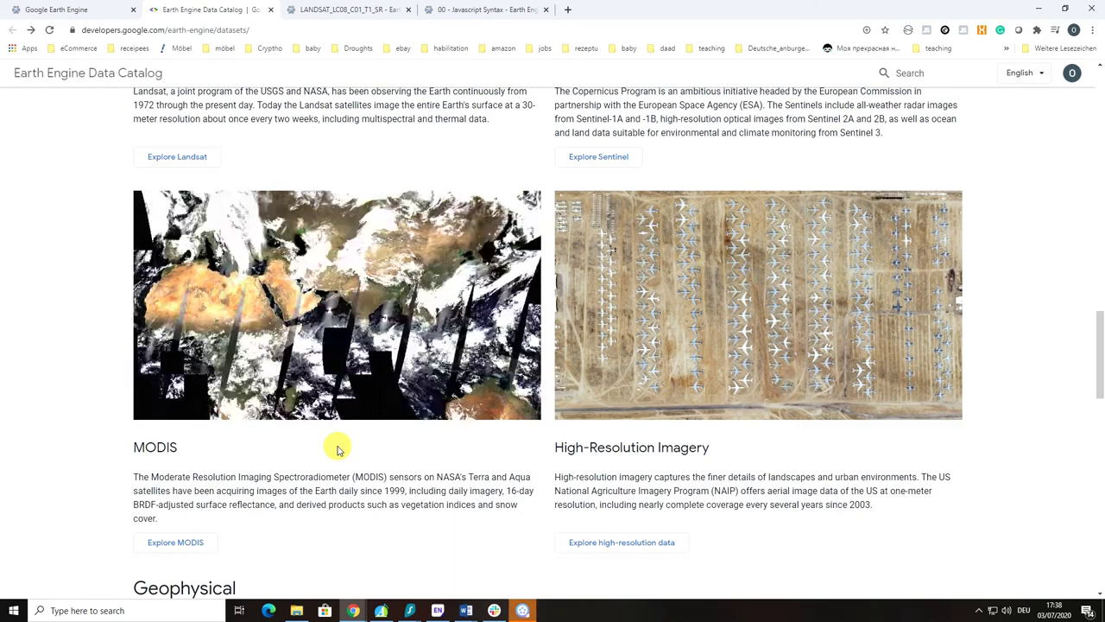
scroll(338, 449, down, 3)
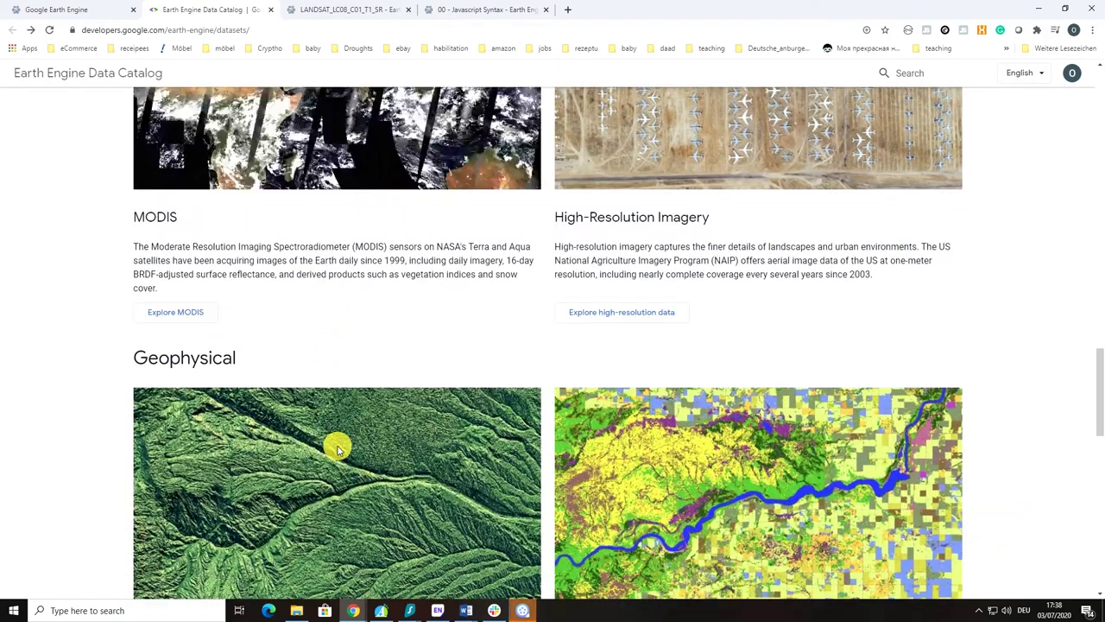
scroll(337, 449, down, 3)
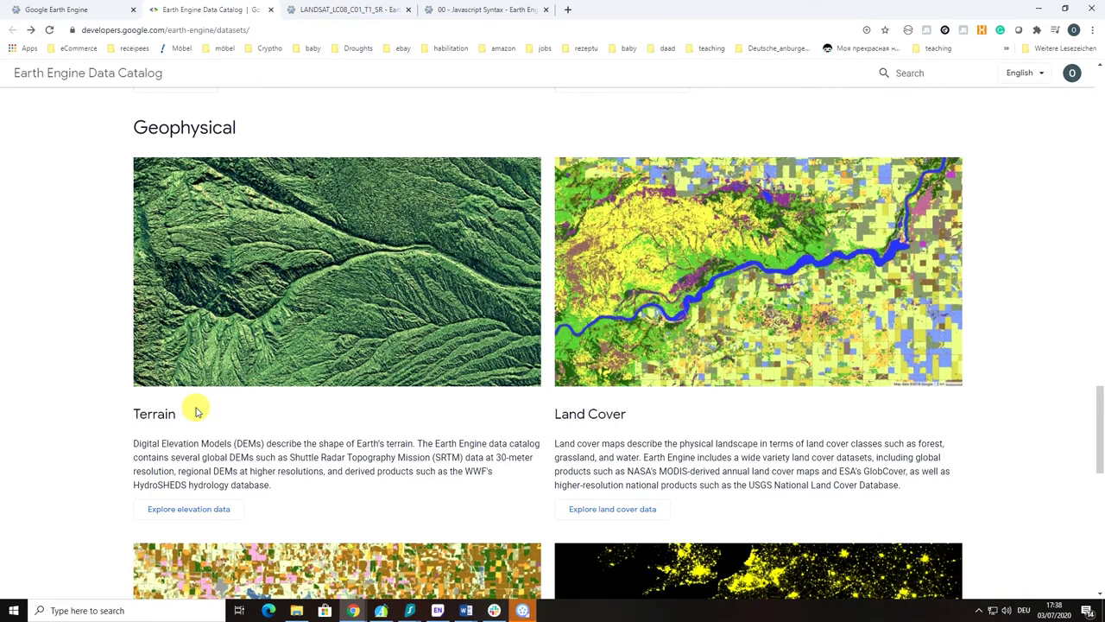
Highlight the Land Cover heading and the Other geophysical data description
scroll(197, 412, down, 1)
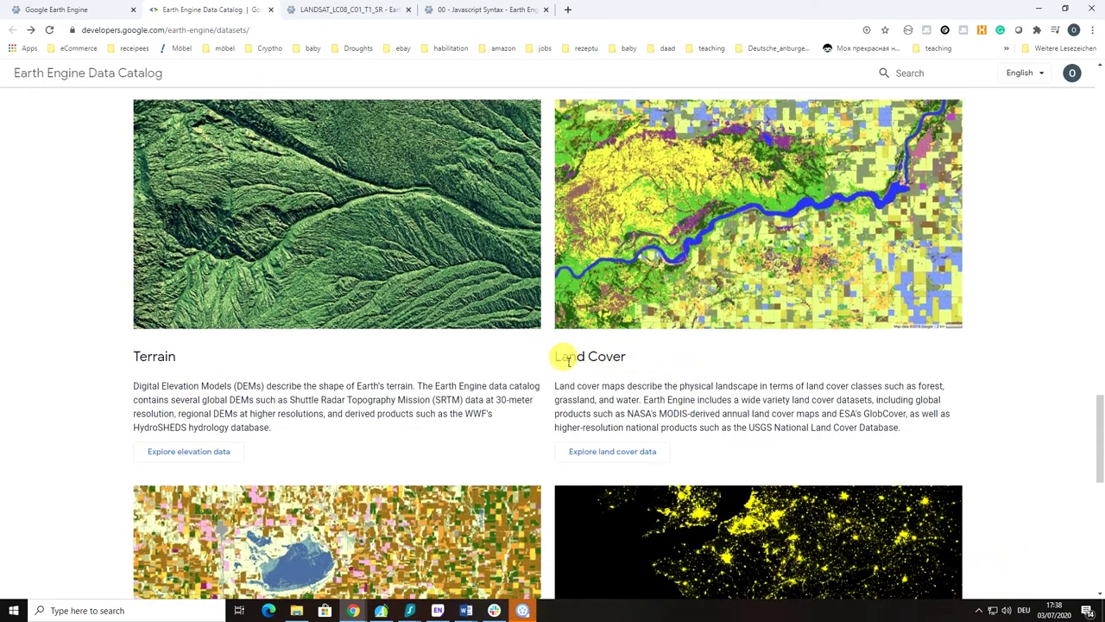
drag(575, 364, 681, 370)
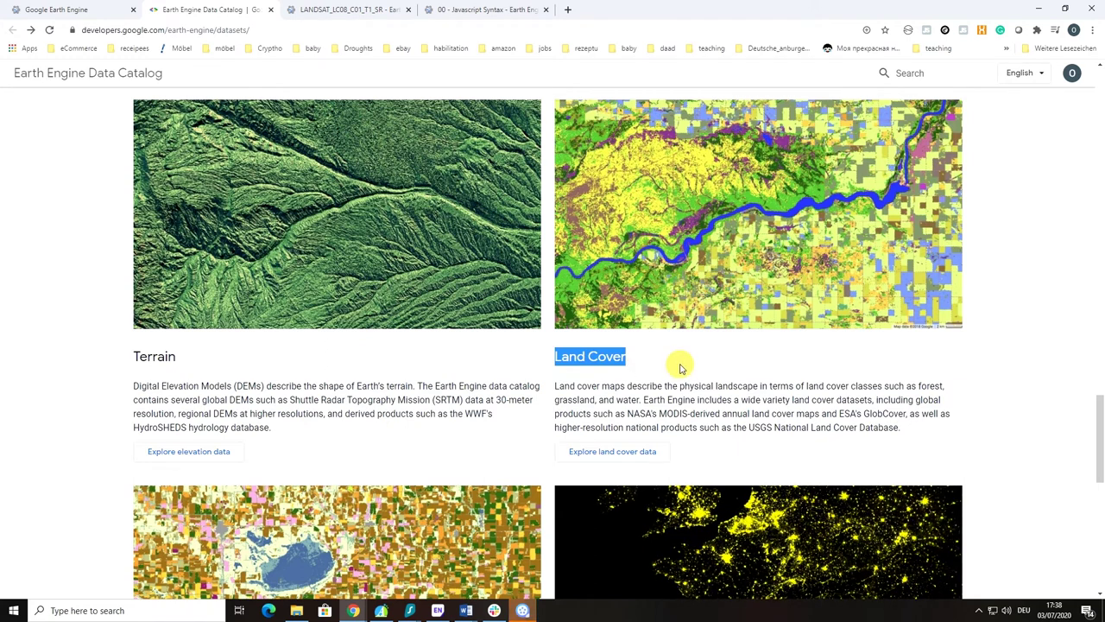
scroll(798, 334, down, 2)
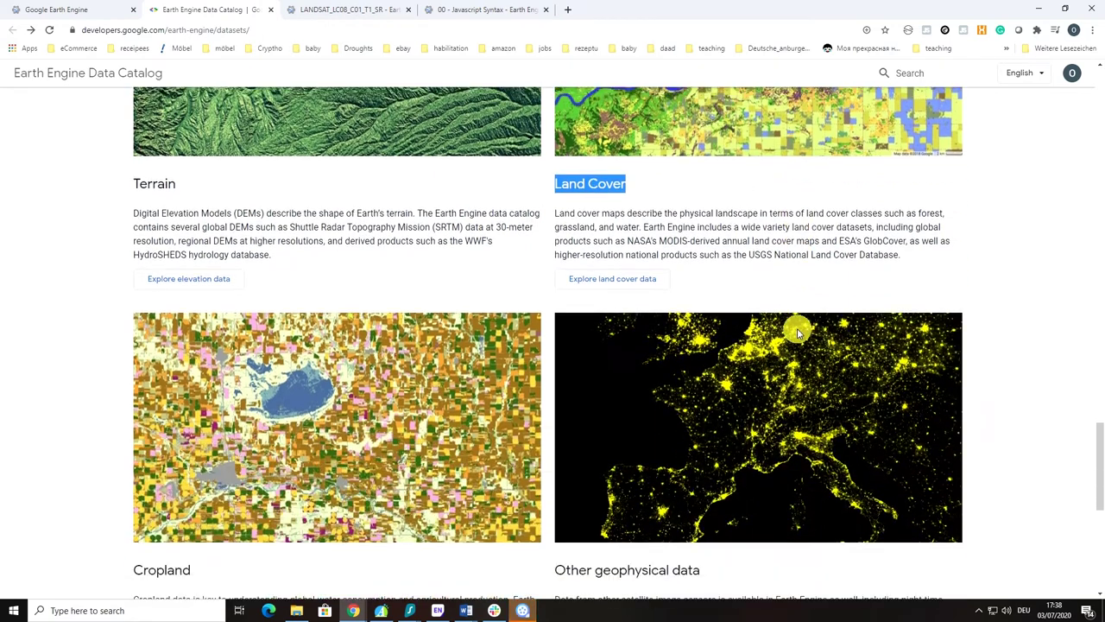
scroll(156, 380, down, 2)
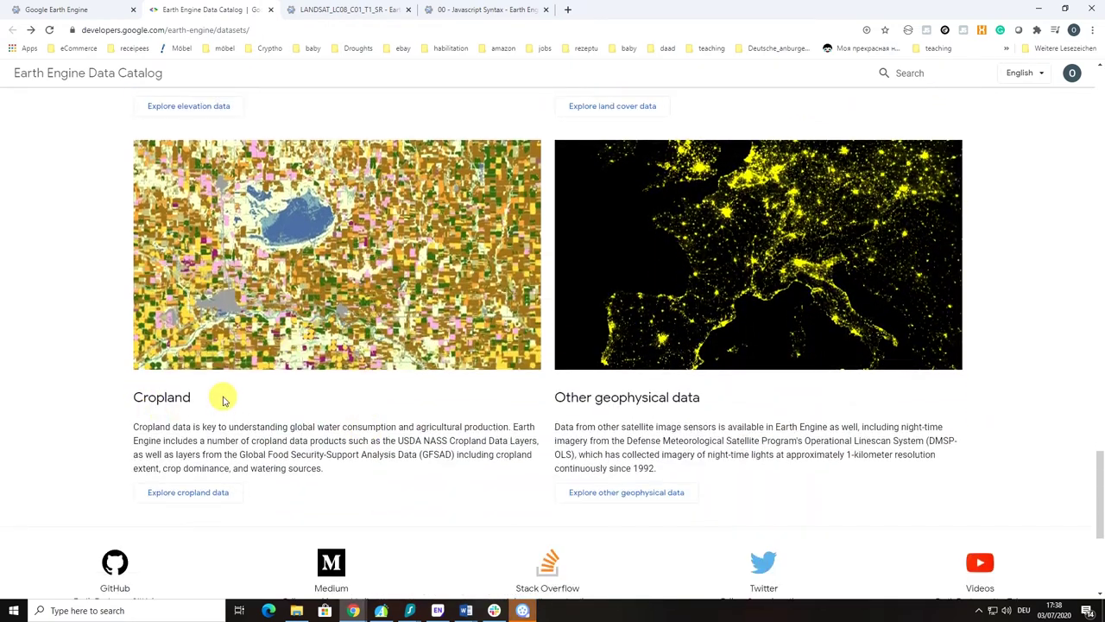
scroll(223, 397, up, 1)
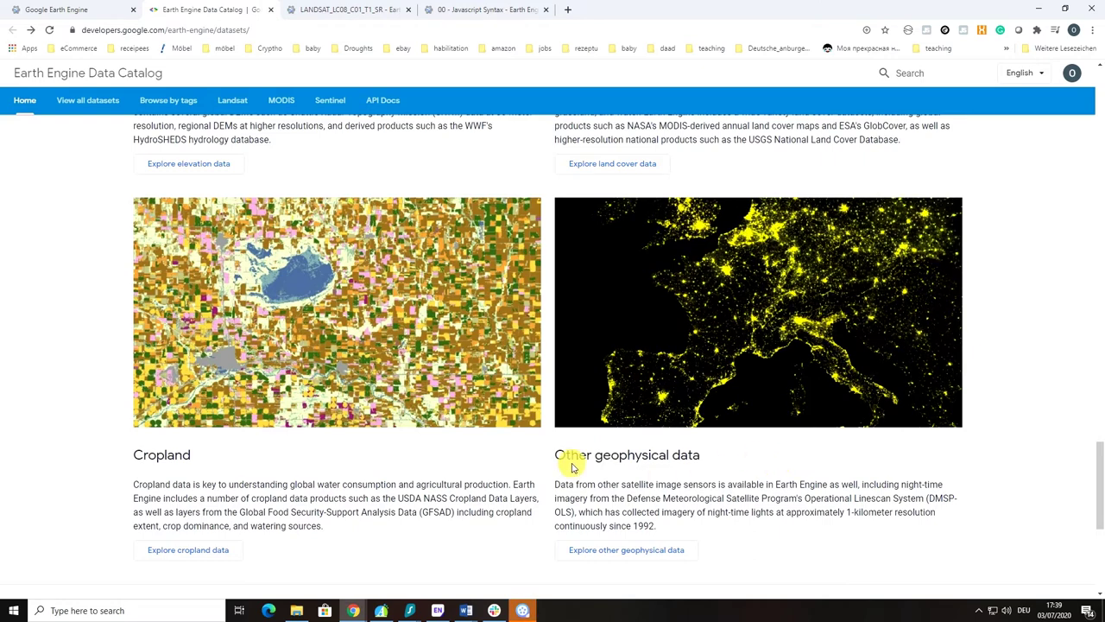
drag(556, 455, 790, 531)
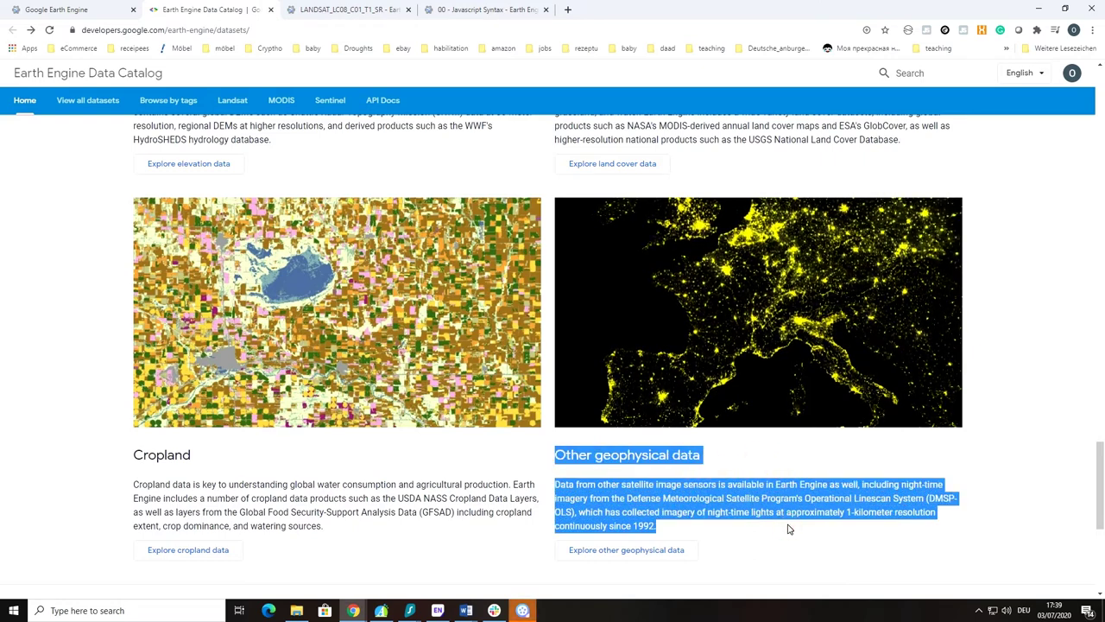